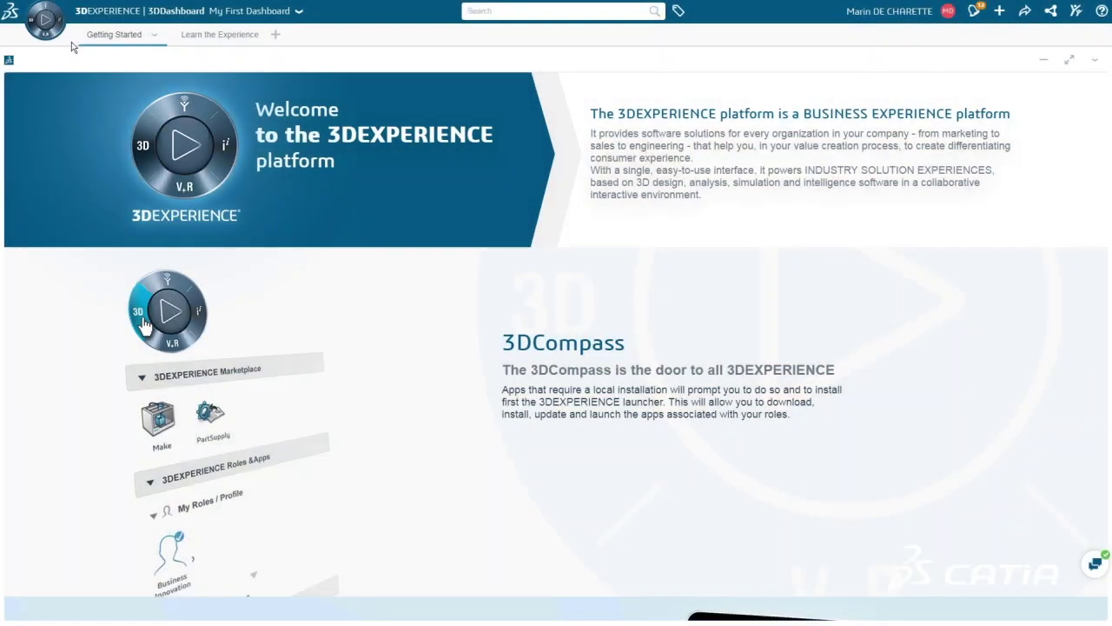
# Browse the Marketplace and Roles & Apps lists in the apps panel, then close it
pyautogui.click(52, 14)
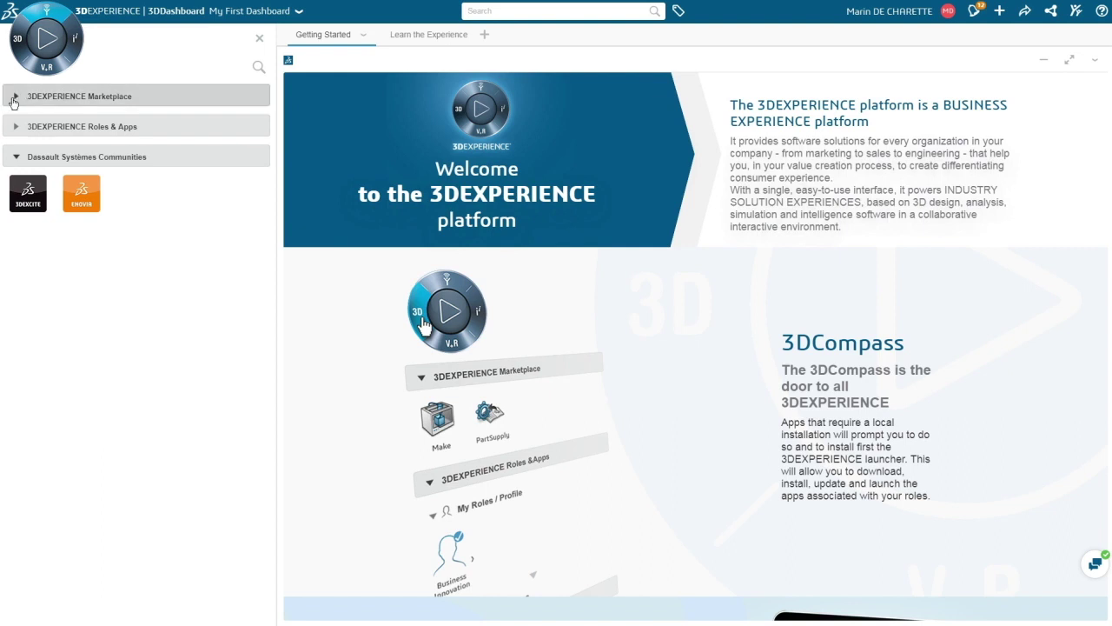
pyautogui.click(15, 98)
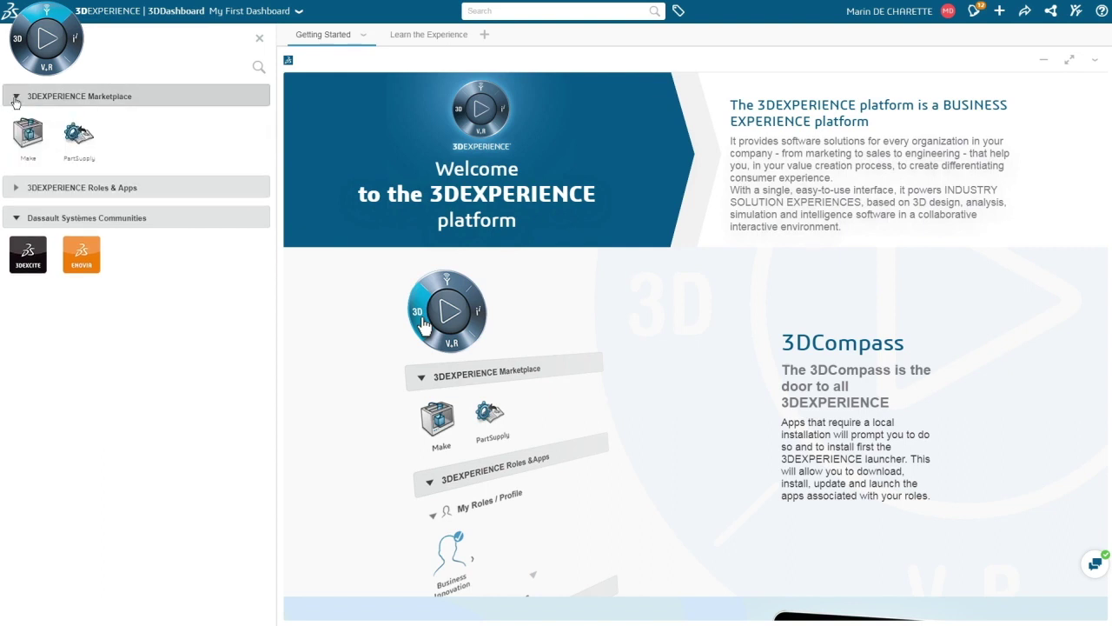
pyautogui.click(15, 188)
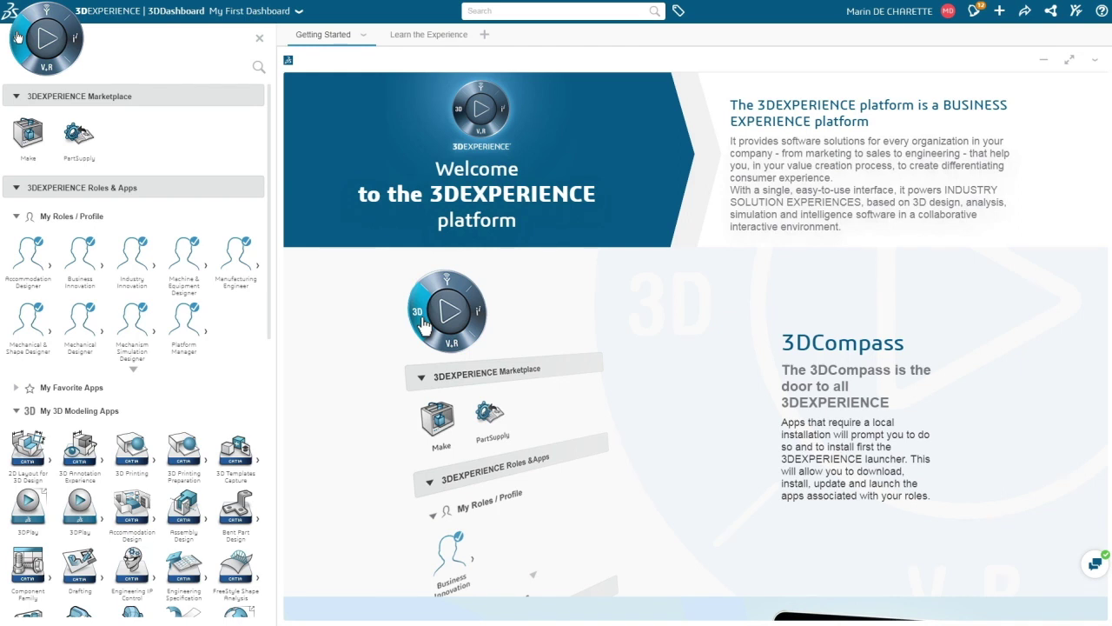
pyautogui.click(59, 97)
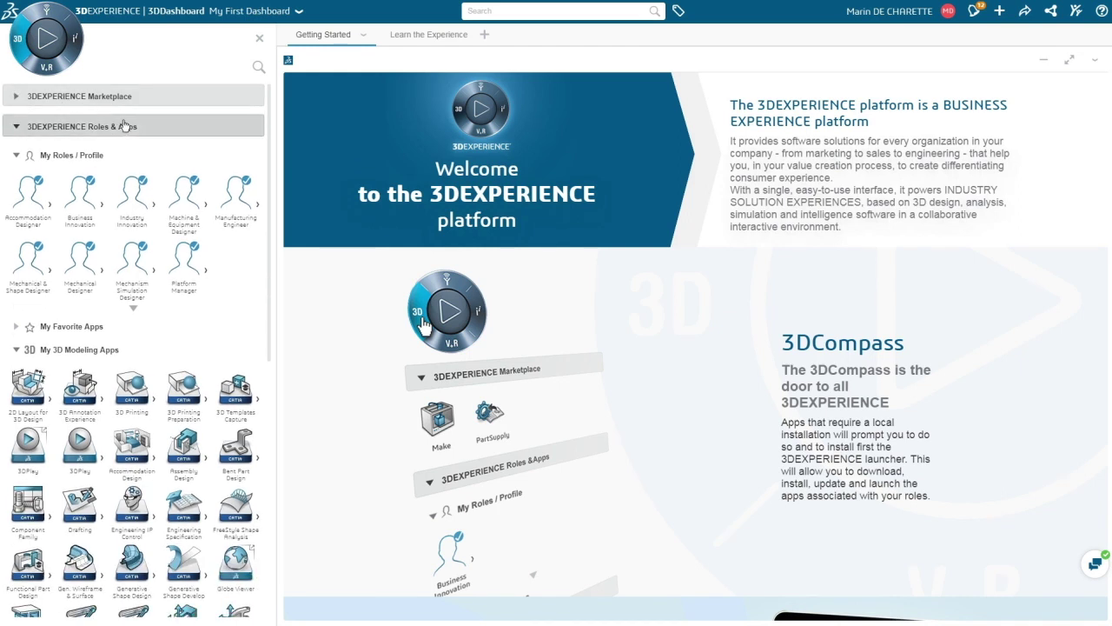
pyautogui.click(122, 126)
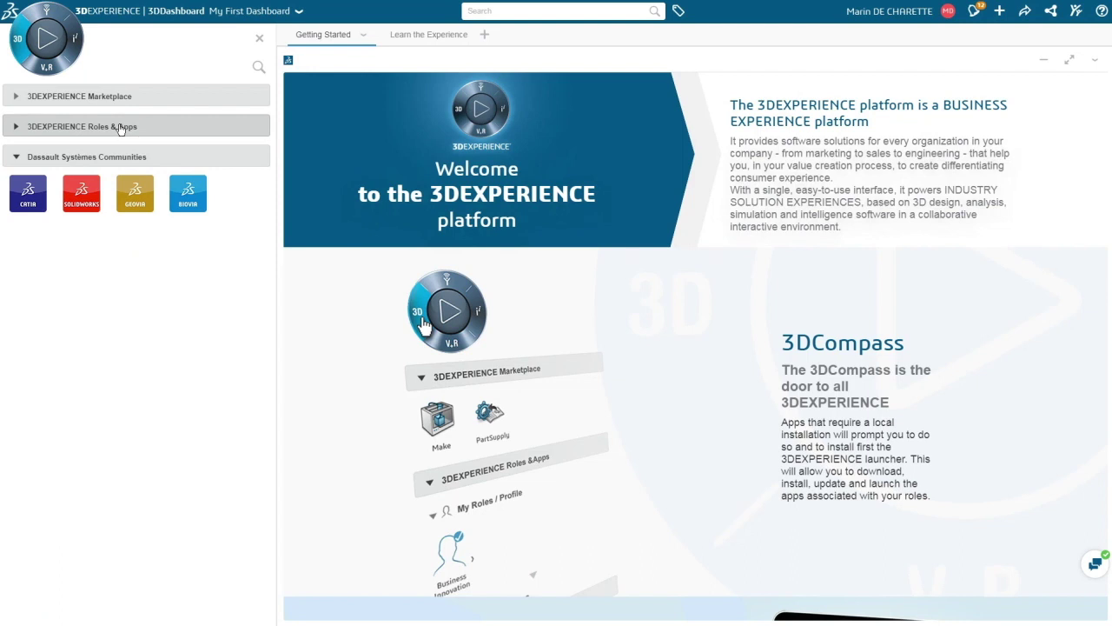
pyautogui.click(259, 40)
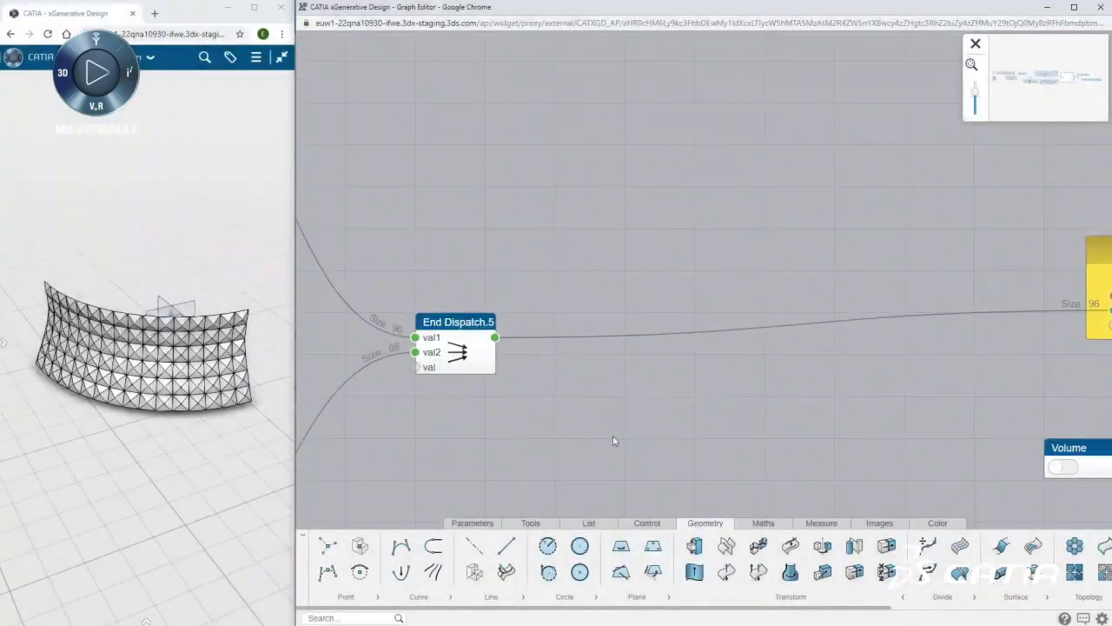
# Feed End Dispatch.5 val1 into Symmetry.14 and set its inv mirror reference
pyautogui.doubleClick(757, 365)
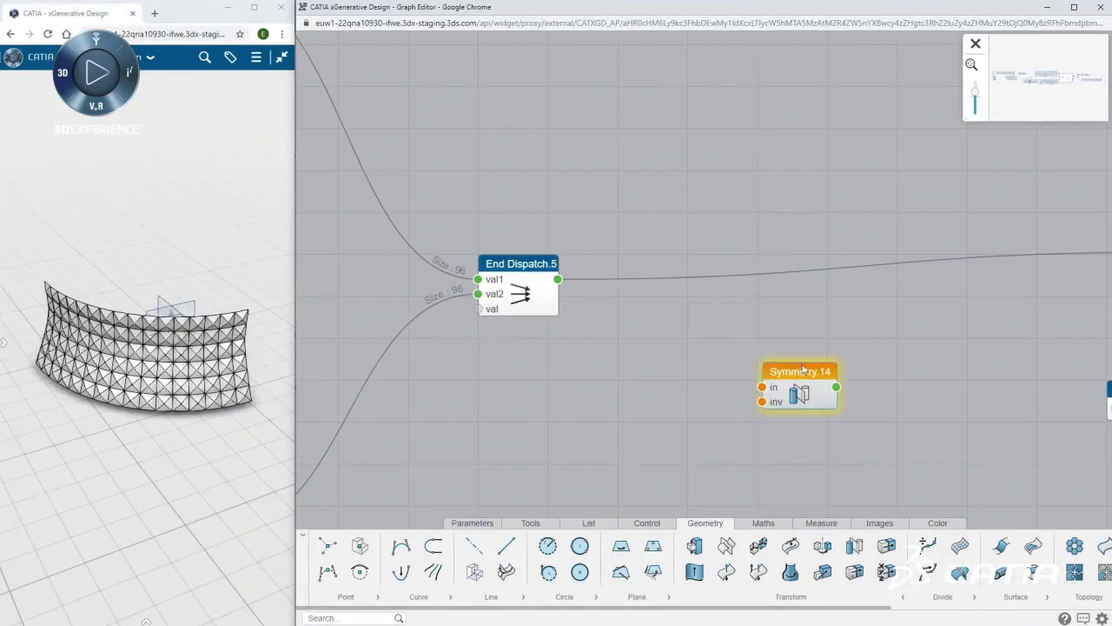
pyautogui.moveTo(557, 279); pyautogui.dragTo(733, 350)
pyautogui.click(761, 401)
pyautogui.click(652, 408)
# Add Symmetry.15 after Symmetry.14, mirroring about References.yz
pyautogui.moveTo(761, 363); pyautogui.dragTo(889, 354)
pyautogui.write('sym')
pyautogui.press('Return')
pyautogui.click(864, 374)
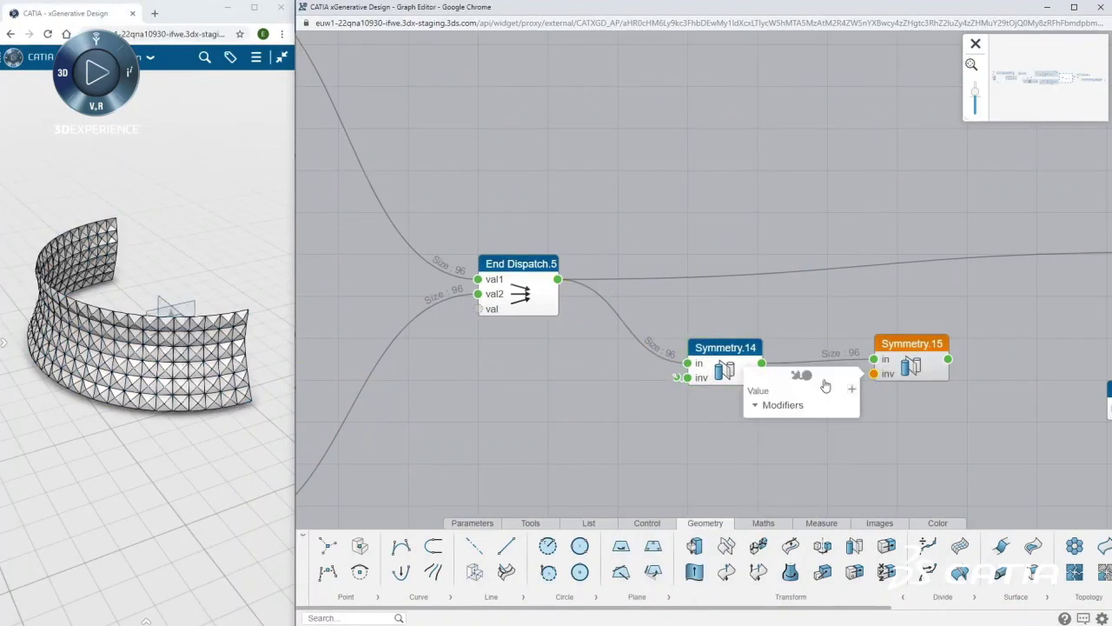
pyautogui.click(795, 388)
pyautogui.click(784, 401)
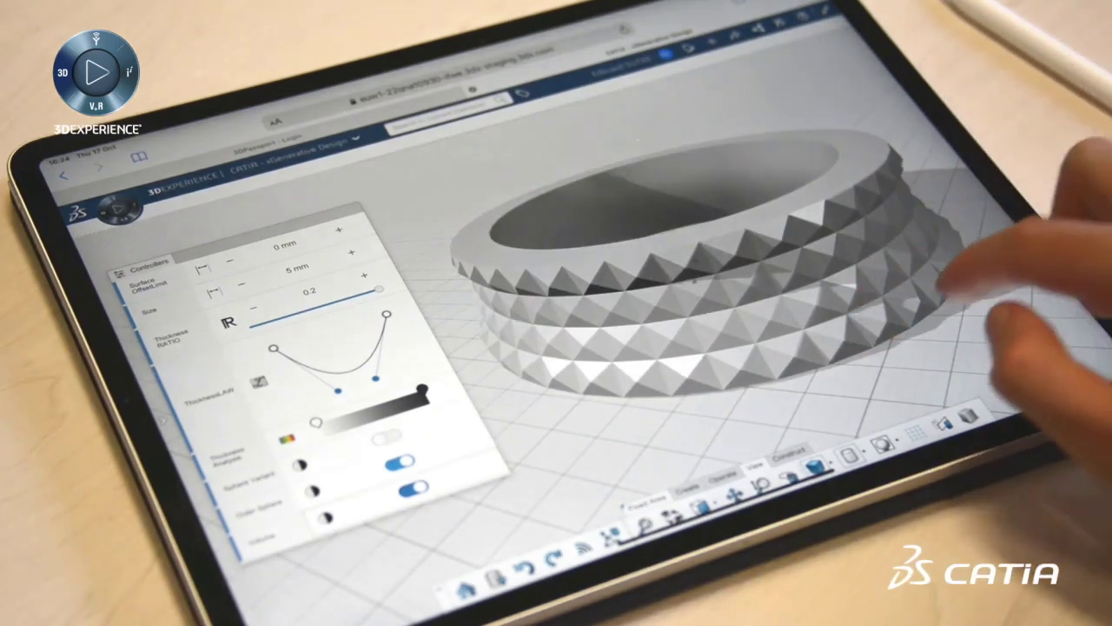
# Orbit the studded ring on the tablet and set Charts 1 type to Pie chart(1)
pyautogui.moveTo(1030, 261); pyautogui.dragTo(981, 298)
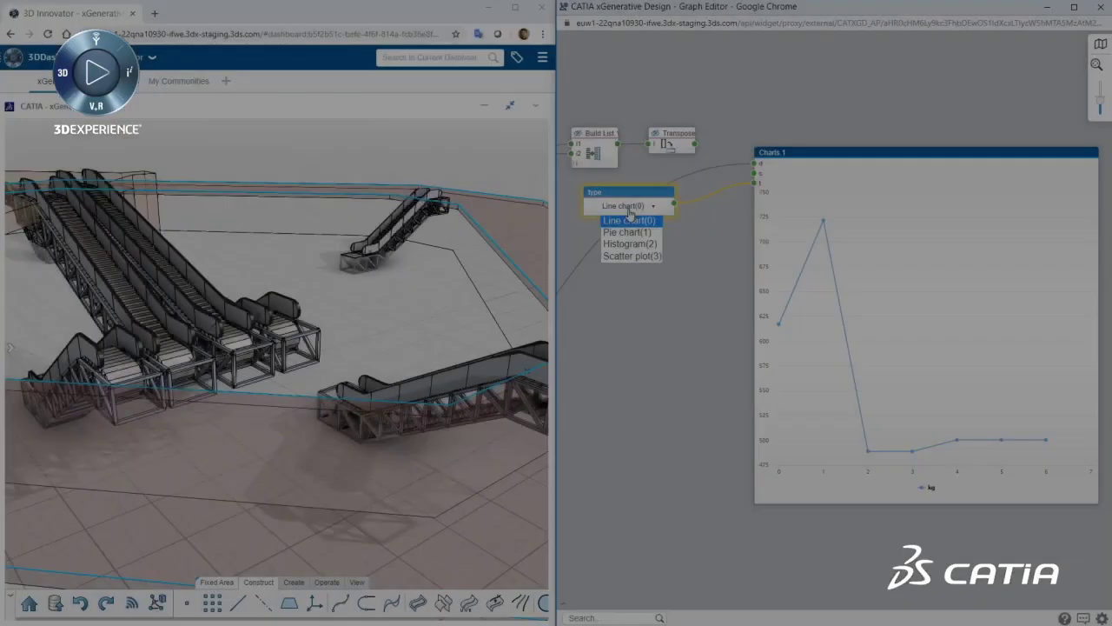
pyautogui.click(633, 219)
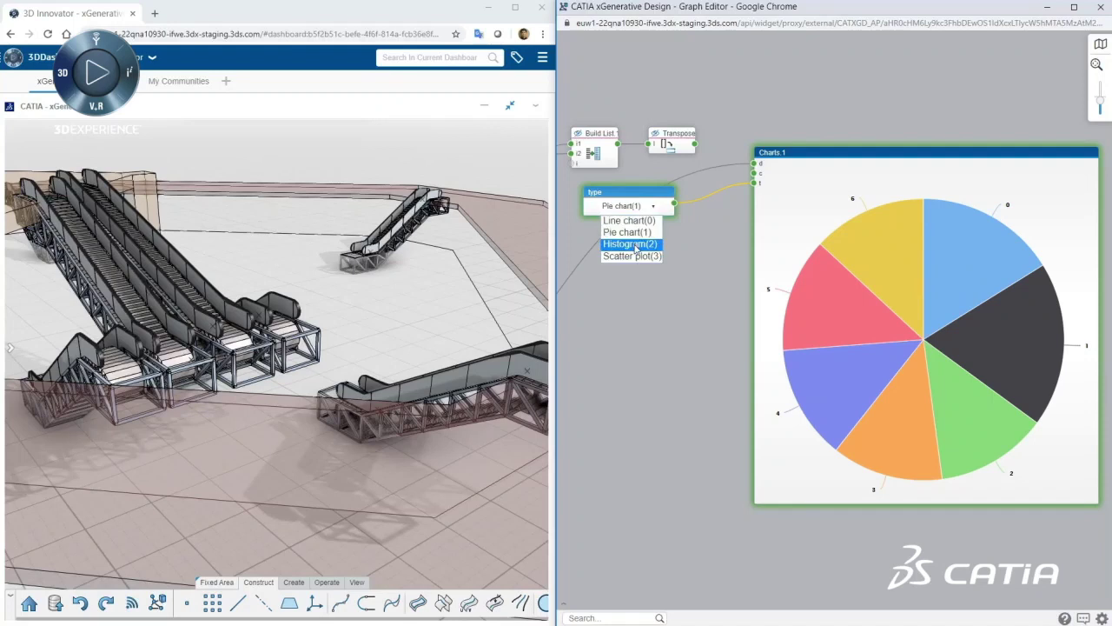
# Choose Histogram(2) from the Charts 1 type dropdown
pyautogui.click(632, 245)
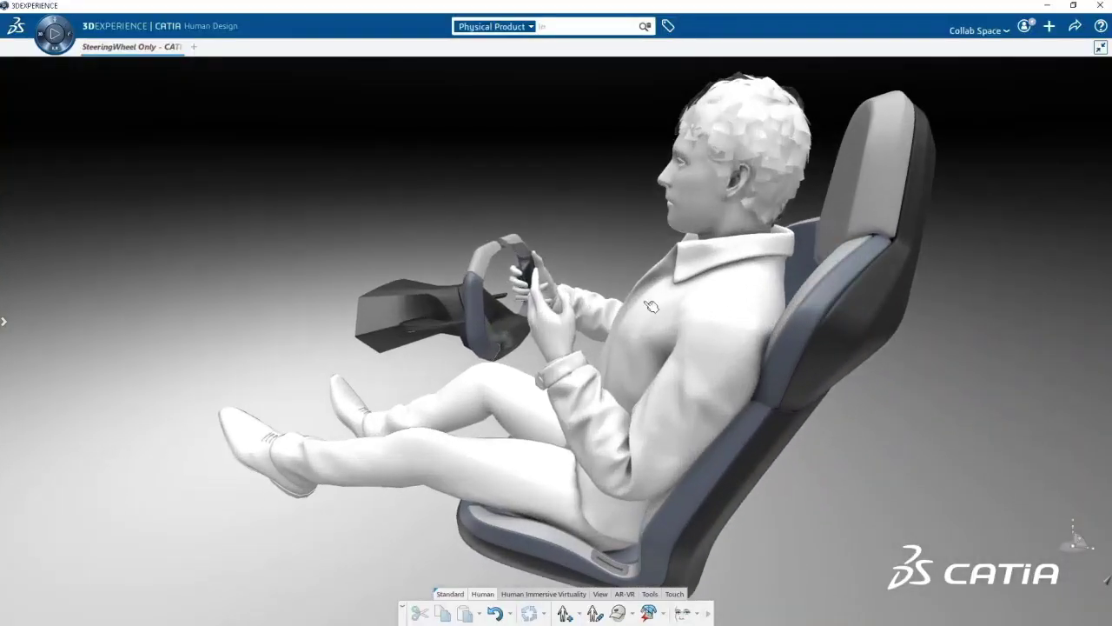
# Edit the manikin's posture so its left hand grabs the steering wheel
pyautogui.doubleClick(657, 305)
pyautogui.click(1064, 103)
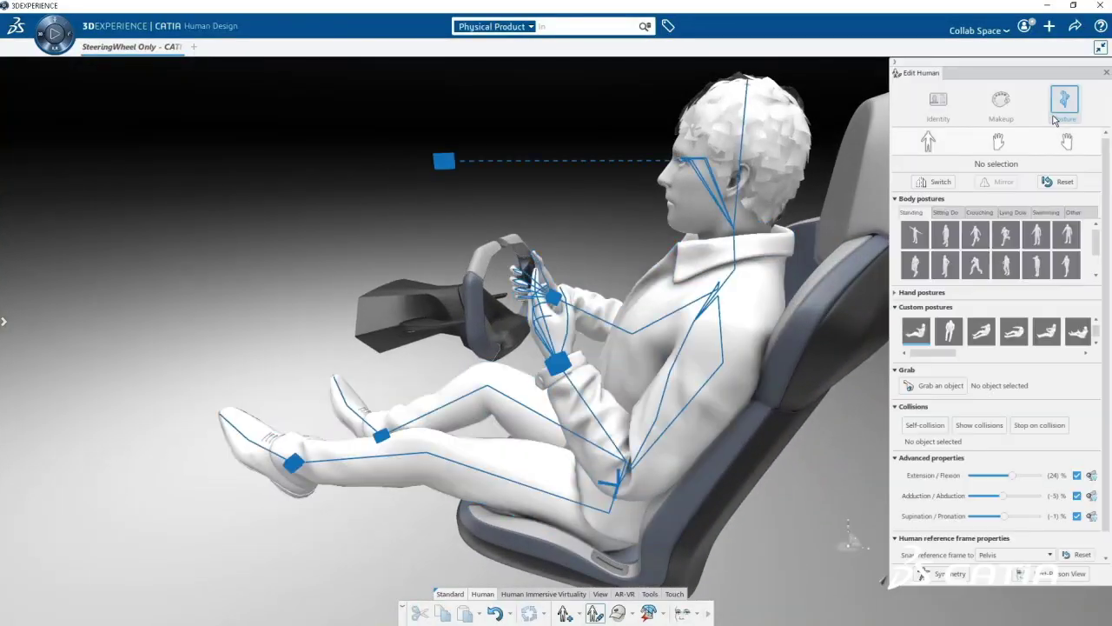
pyautogui.click(949, 389)
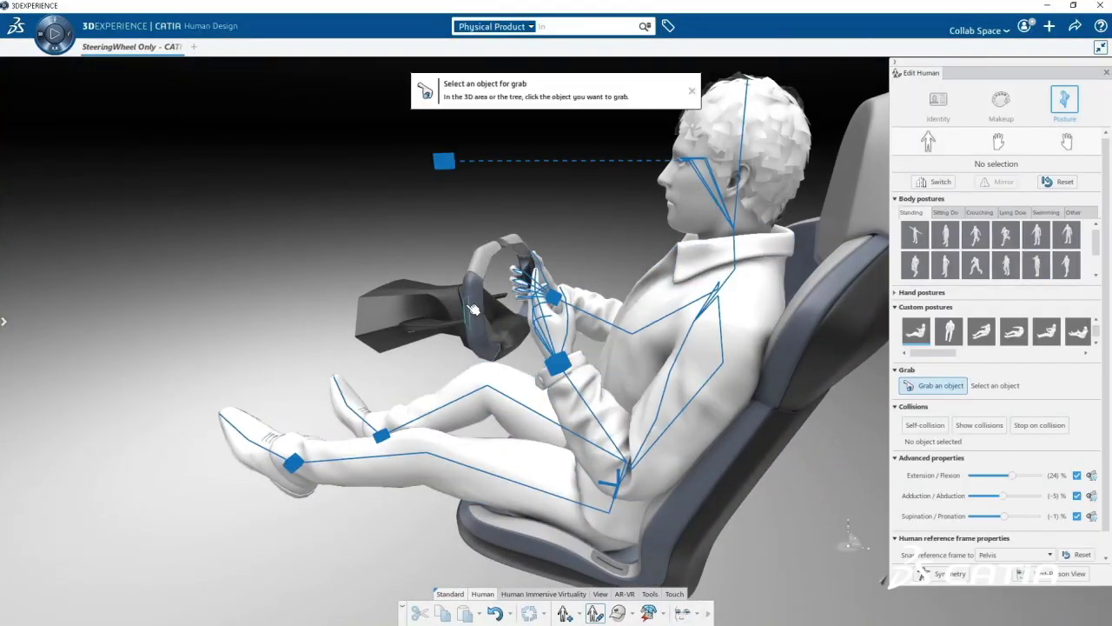
pyautogui.click(562, 371)
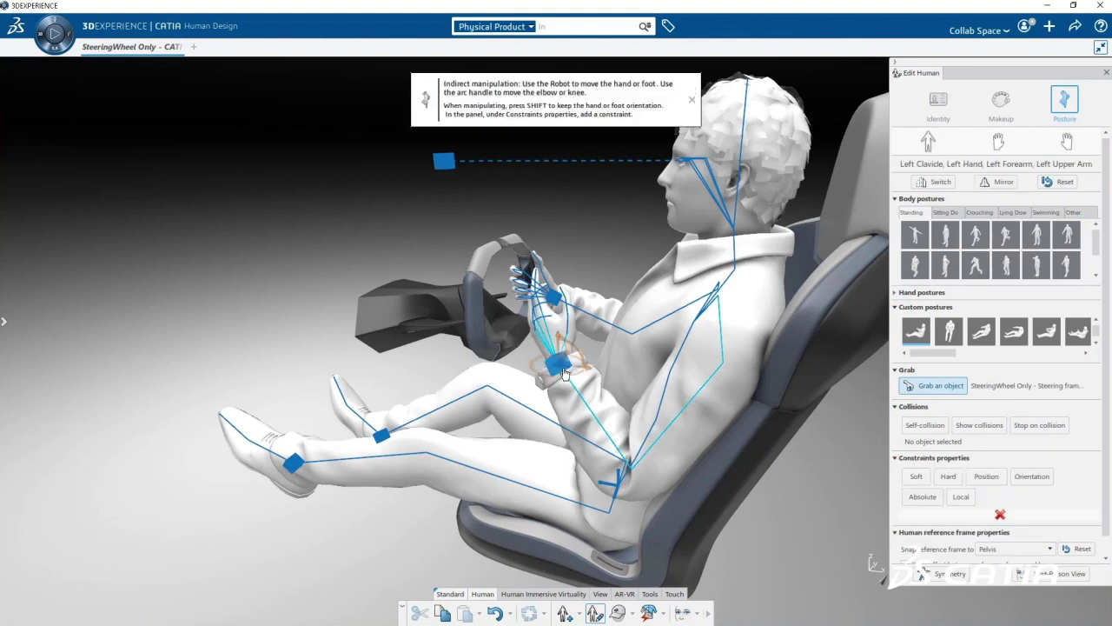
pyautogui.moveTo(588, 376); pyautogui.dragTo(521, 358)
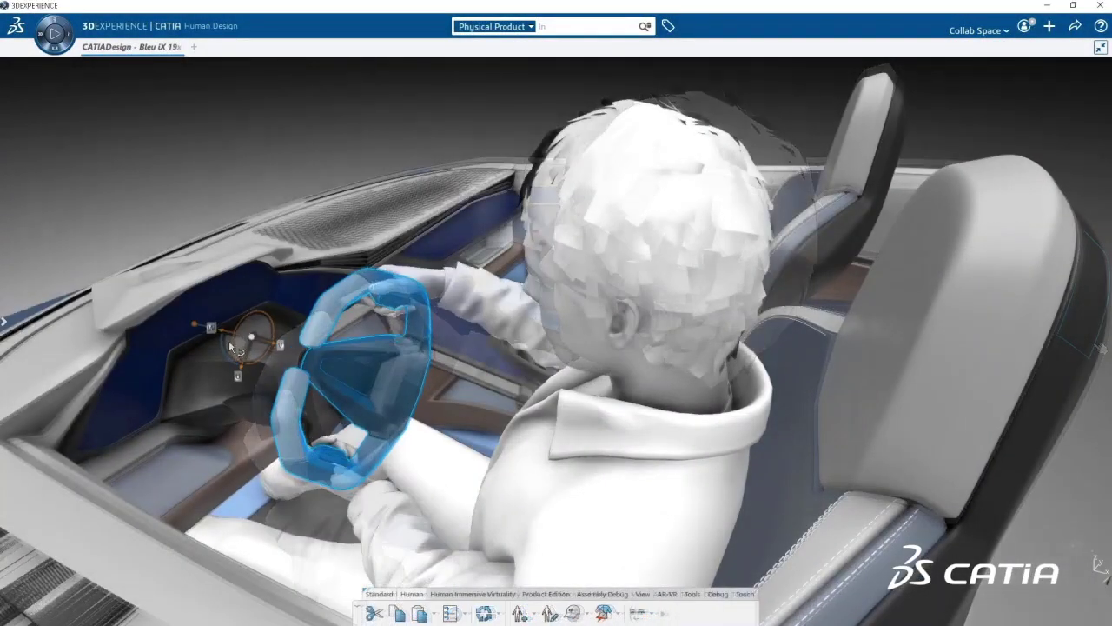
# Rotate the steering wheel and view it in First-Person View from the manikin's eyes
pyautogui.moveTo(228, 340)
pyautogui.mouseDown()
pyautogui.moveTo(238, 307)
pyautogui.moveTo(234, 320)
pyautogui.mouseUp()
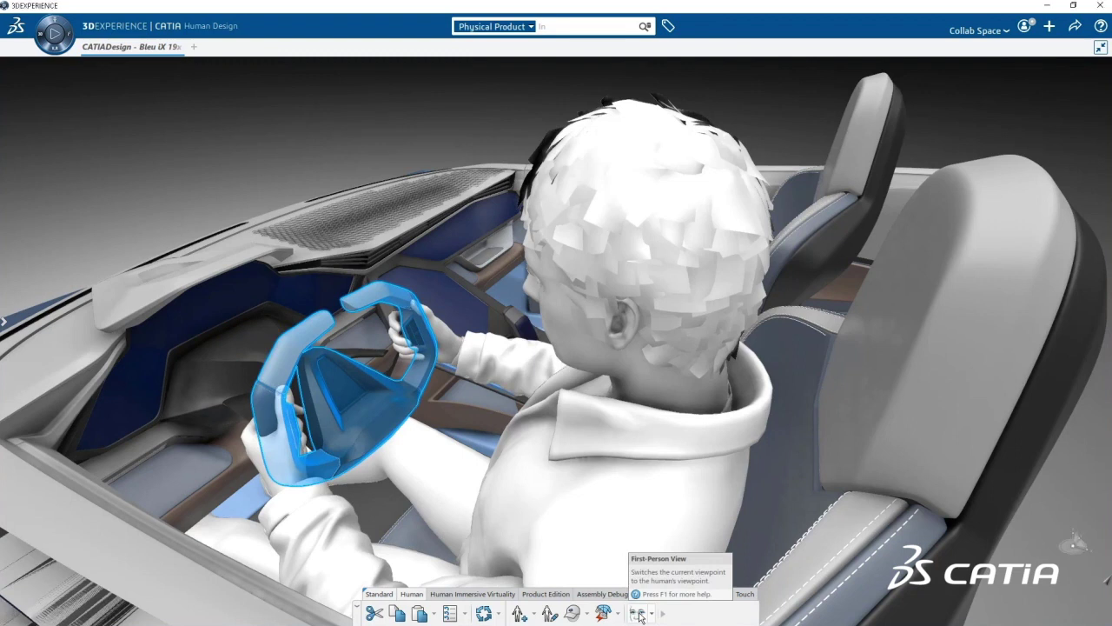
pyautogui.click(639, 615)
pyautogui.moveTo(585, 240); pyautogui.dragTo(591, 249)
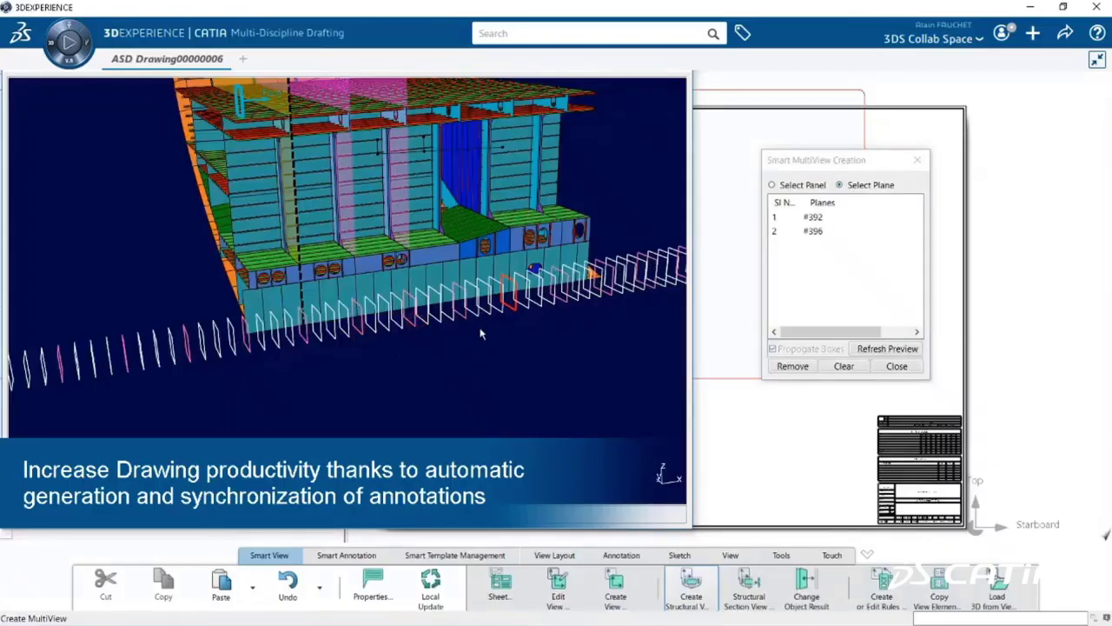
# Generate the hull section views from the chosen planes and update Sheet.2 from 3D data
pyautogui.click(897, 366)
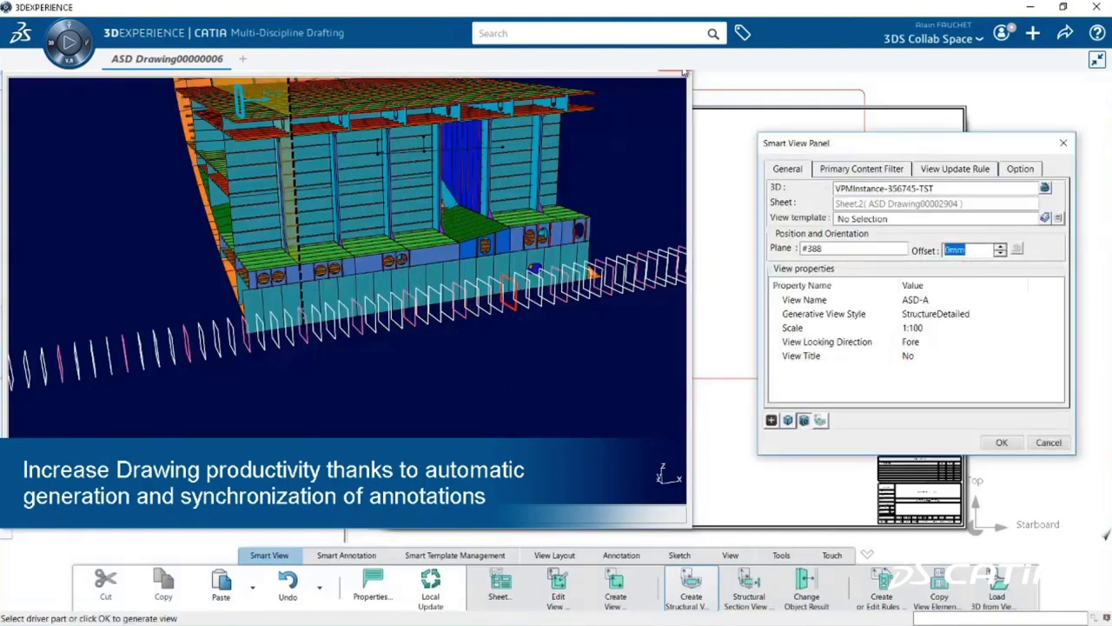
pyautogui.click(999, 441)
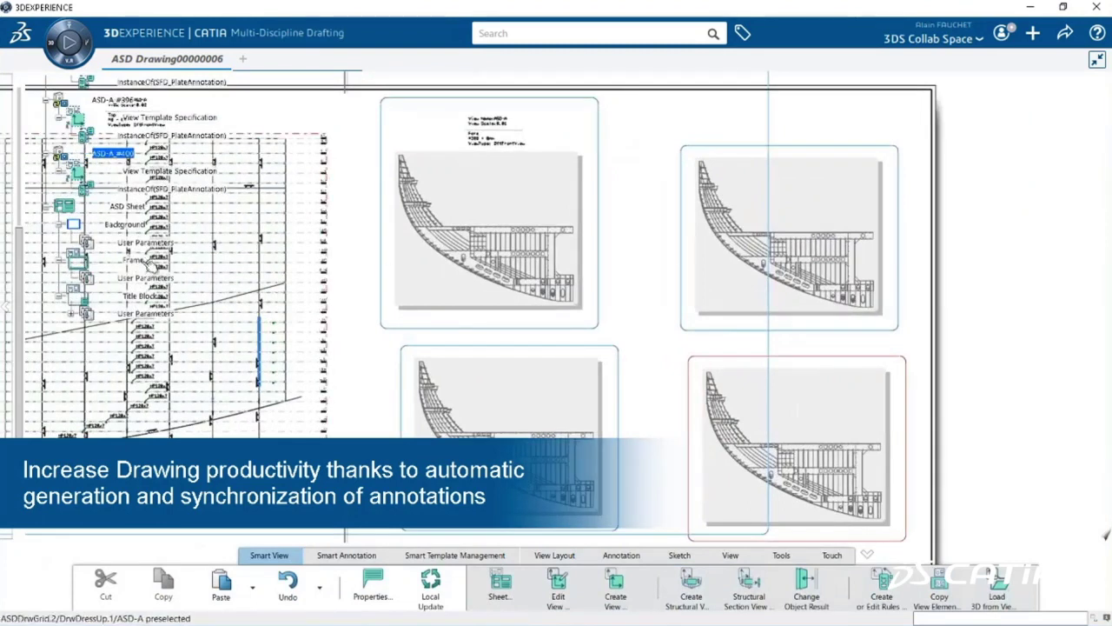
pyautogui.scroll(5, 153, 265)
pyautogui.rightClick(95, 124)
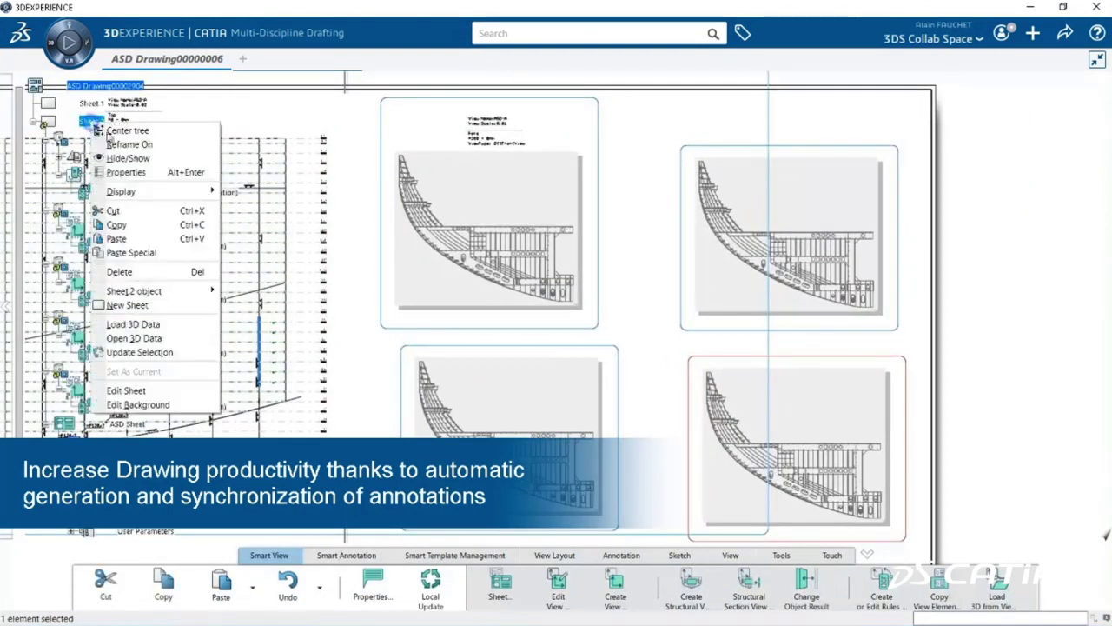
pyautogui.click(139, 352)
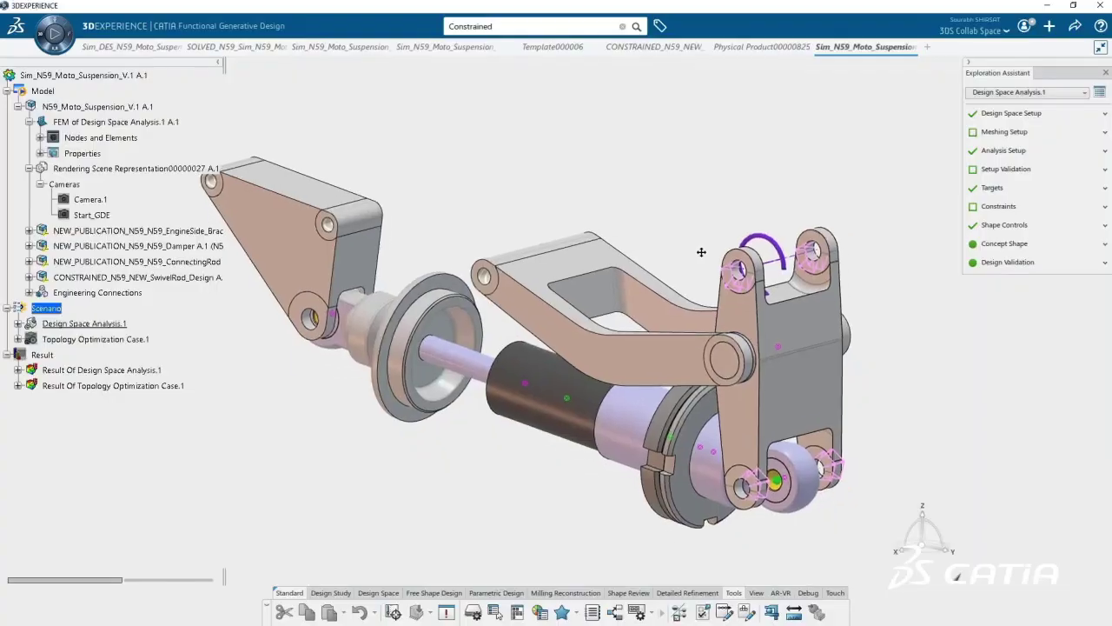
# Launch Validate Setup for the N59 suspension from Setup Validation in the Exploration Assistant
pyautogui.moveTo(696, 246); pyautogui.dragTo(686, 238, button='middle')
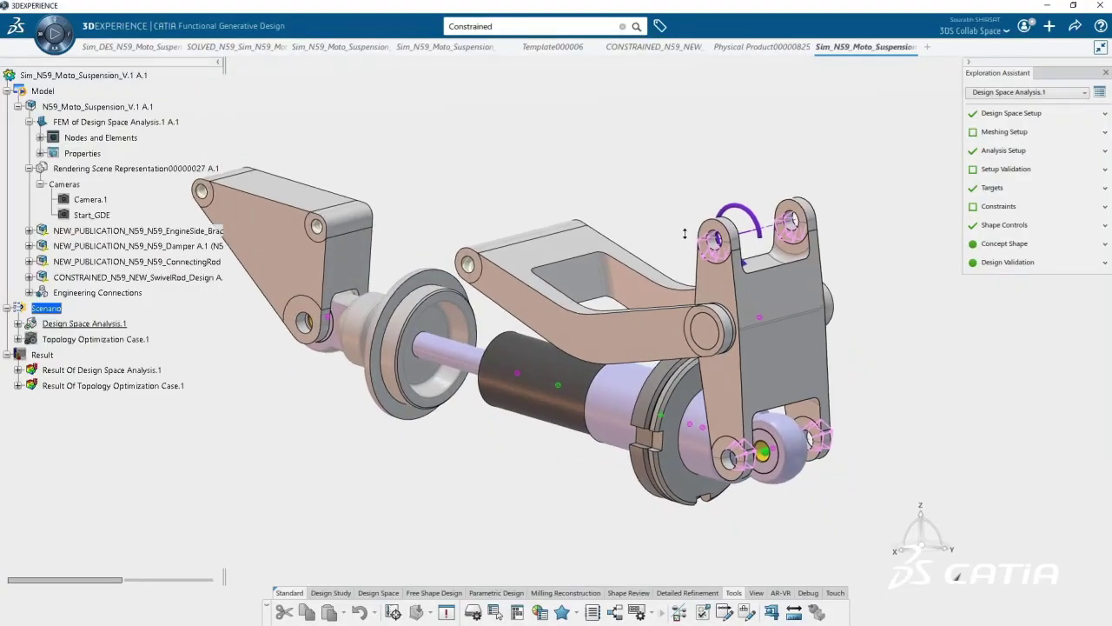
pyautogui.click(1006, 173)
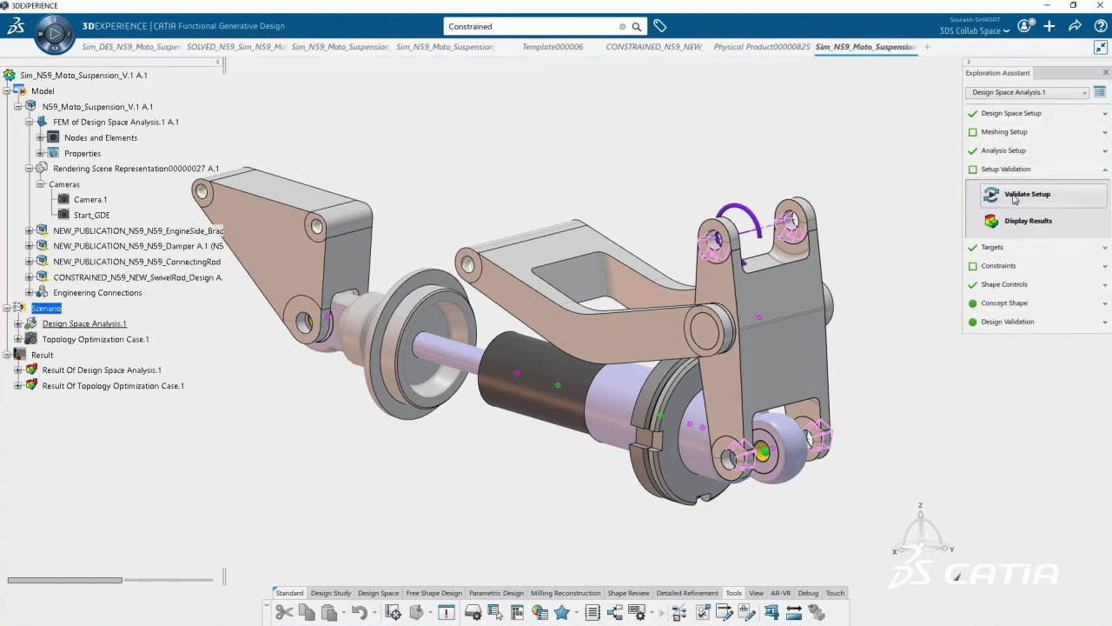
pyautogui.click(1066, 199)
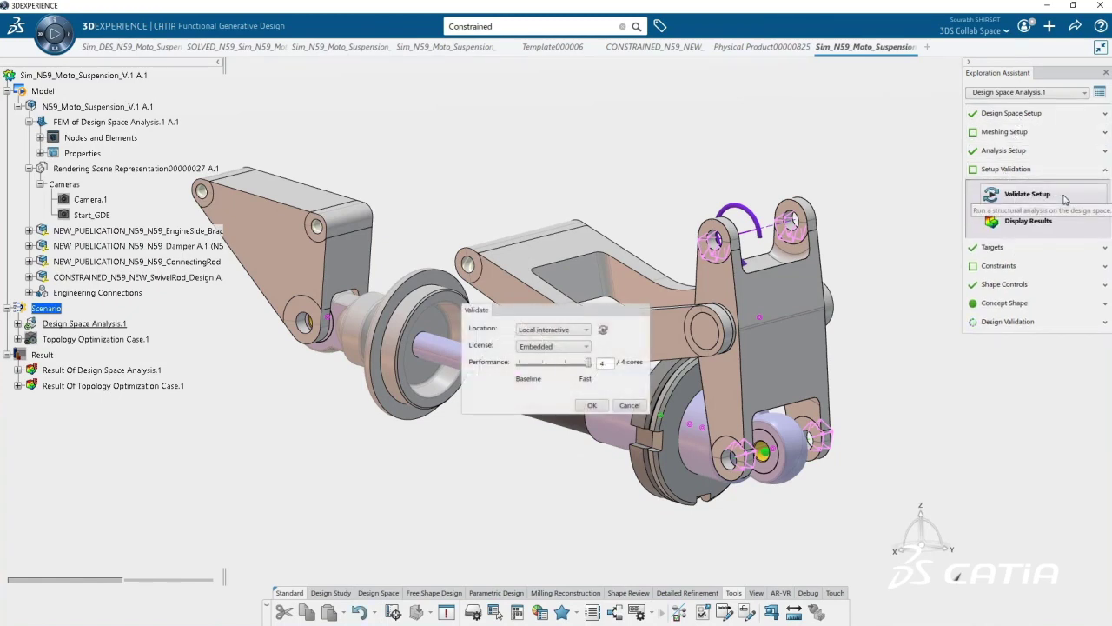
# Run the setup validation and view Von Mises stress for Linear Load Cases .2 and .4
pyautogui.click(591, 406)
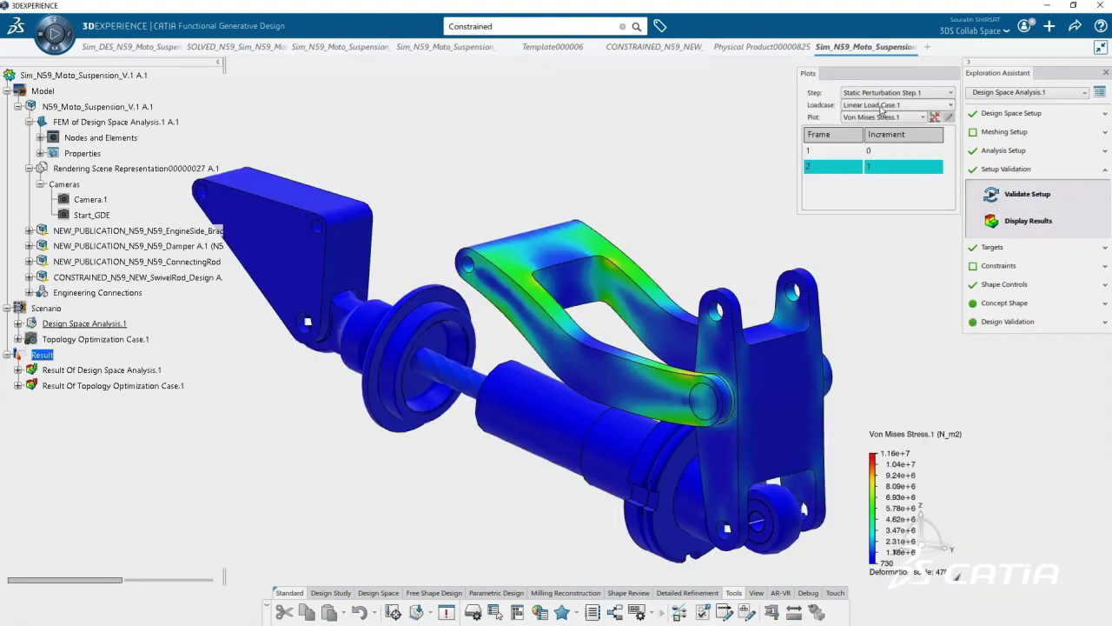
pyautogui.click(886, 104)
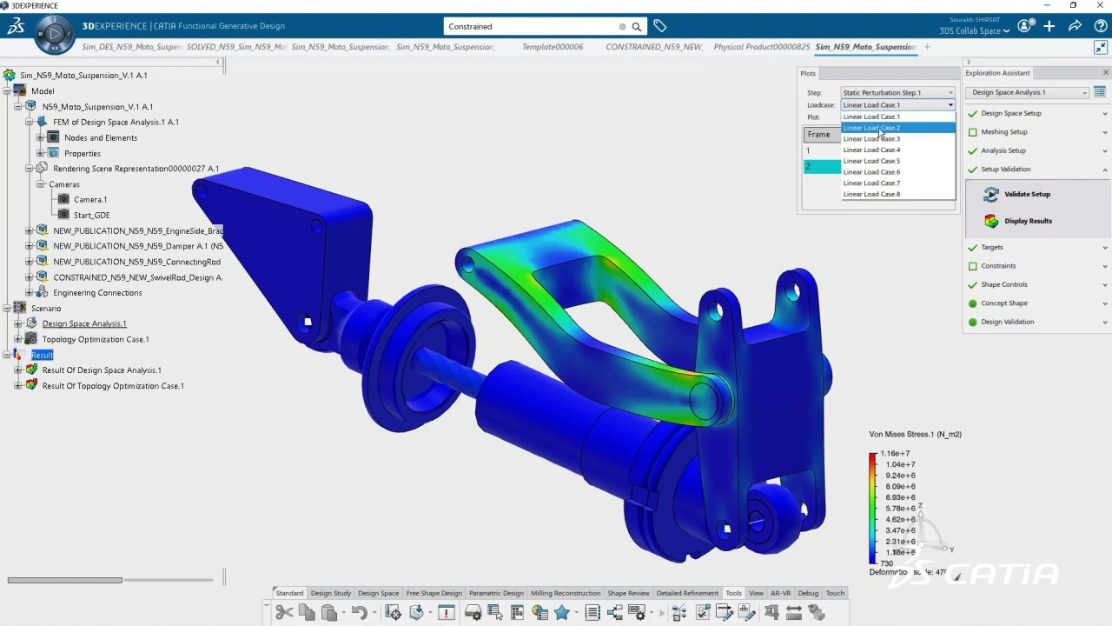
pyautogui.click(871, 128)
pyautogui.click(886, 105)
pyautogui.click(872, 149)
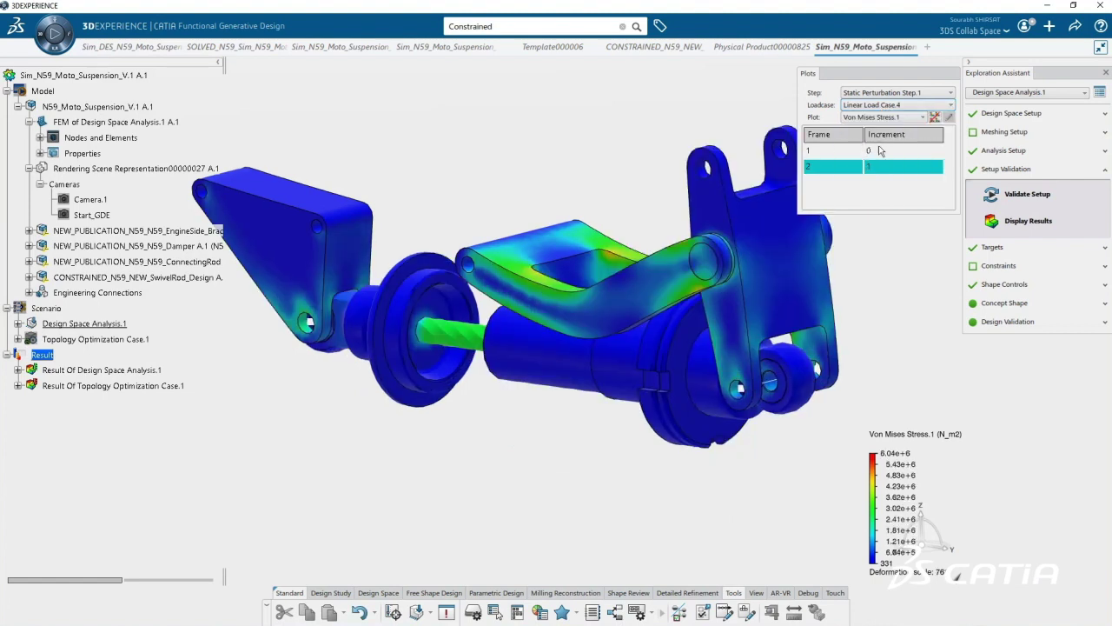
# Show stress for Linear Load Cases .6 then .7, keeping .7, and list plot types
pyautogui.click(886, 105)
pyautogui.click(879, 172)
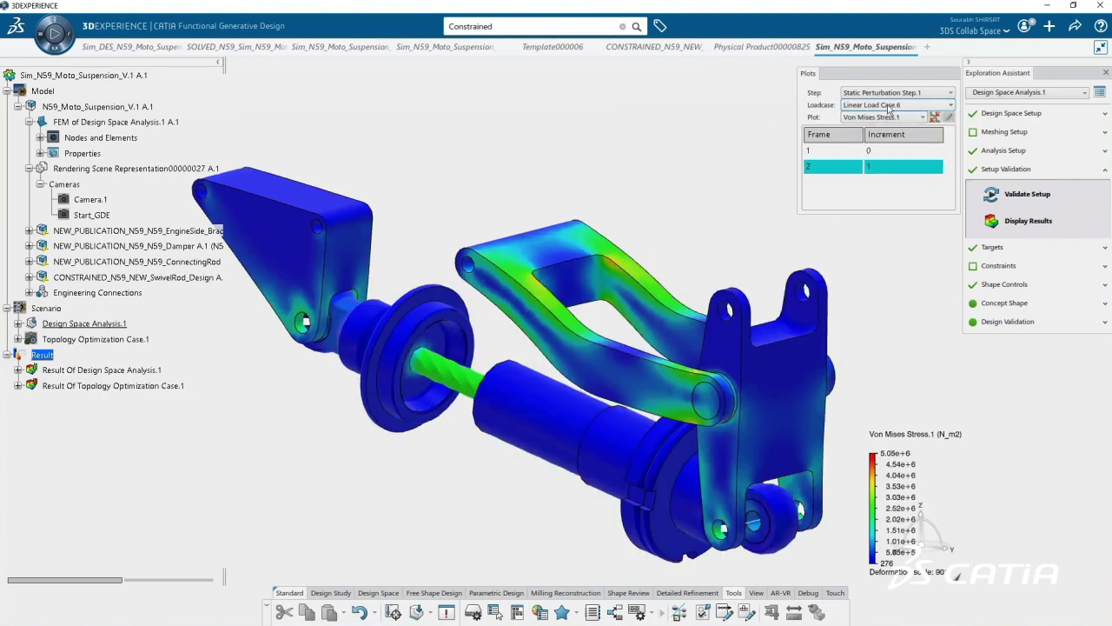
pyautogui.click(887, 106)
pyautogui.click(886, 184)
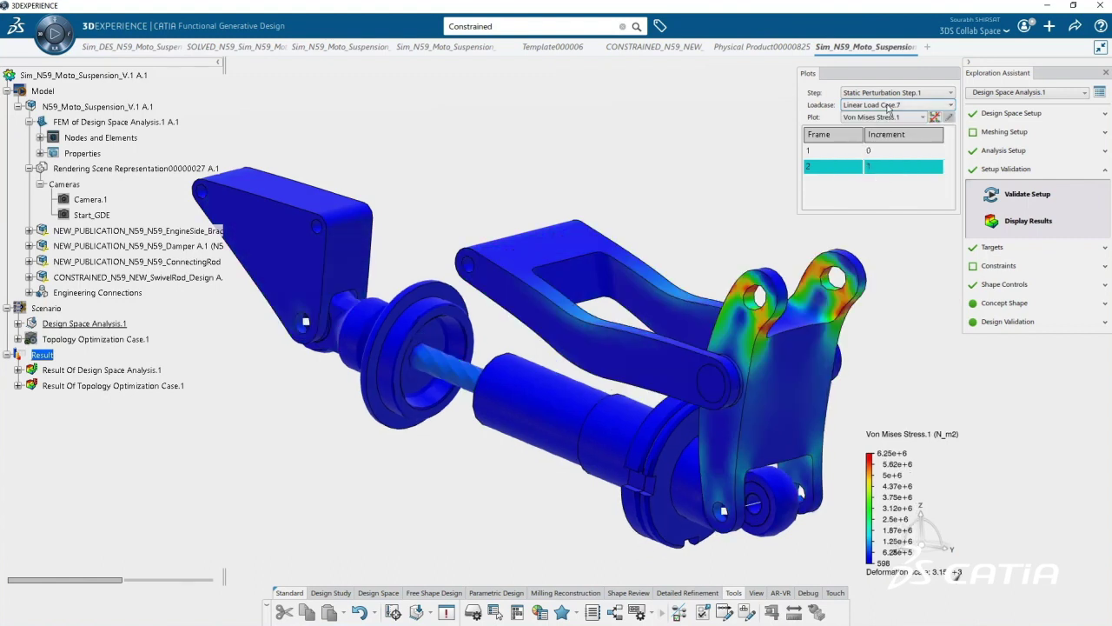
pyautogui.click(888, 105)
pyautogui.click(888, 105)
pyautogui.click(886, 118)
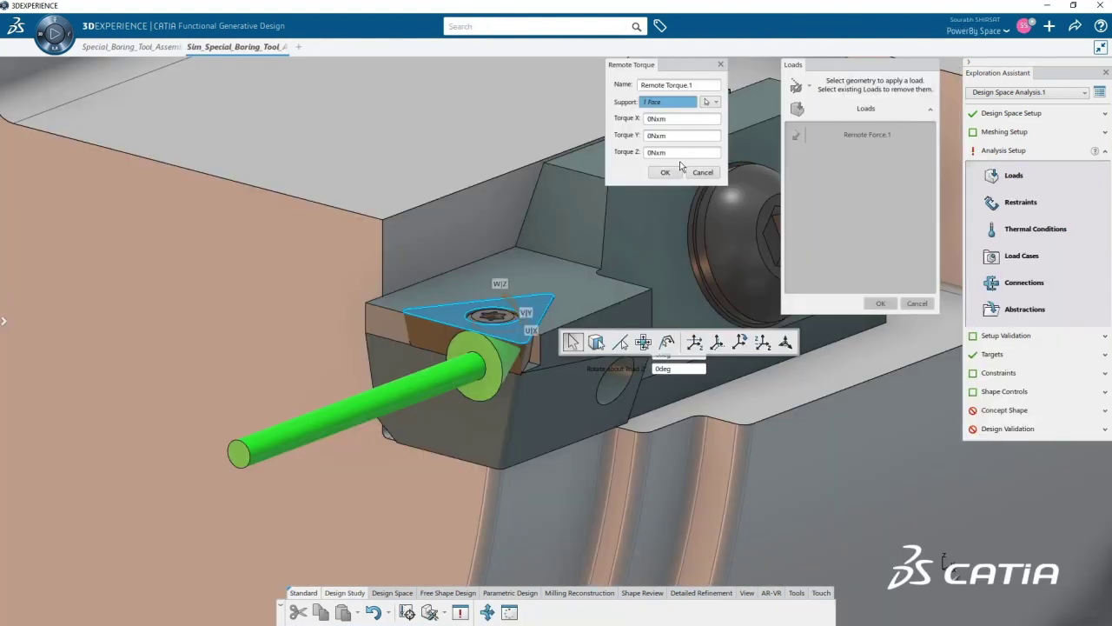
# Set the Remote Torque's Torque Y to 24.2 and confirm it
pyautogui.click(674, 135)
pyautogui.write('24.2')
pyautogui.click(665, 172)
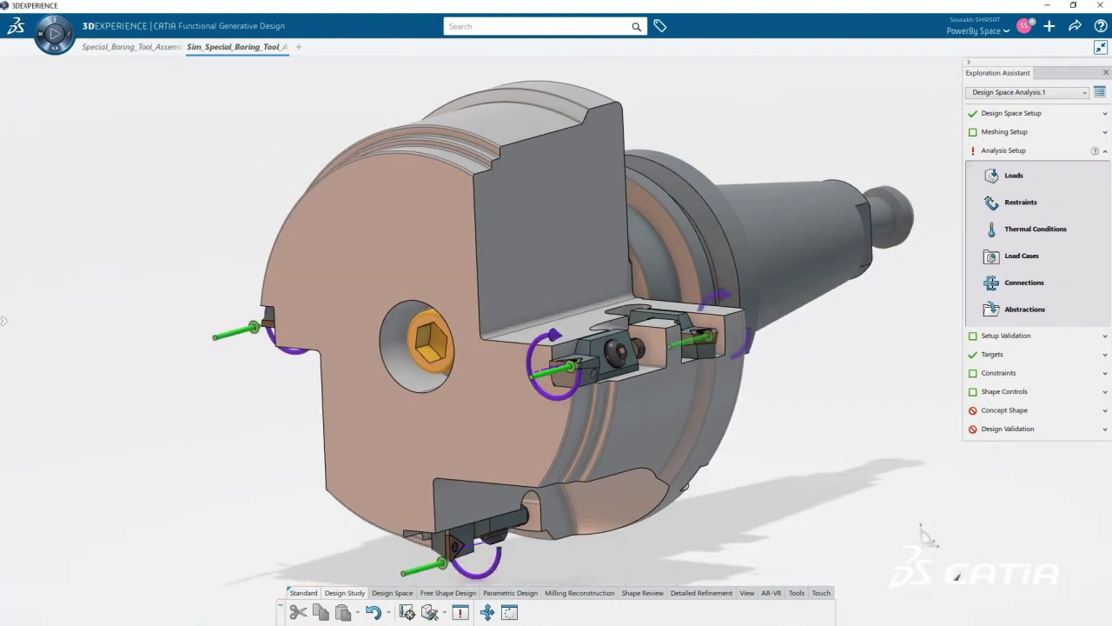
# Start a Centrifugal Force load from the Loads load-type list
pyautogui.click(1013, 175)
pyautogui.click(809, 85)
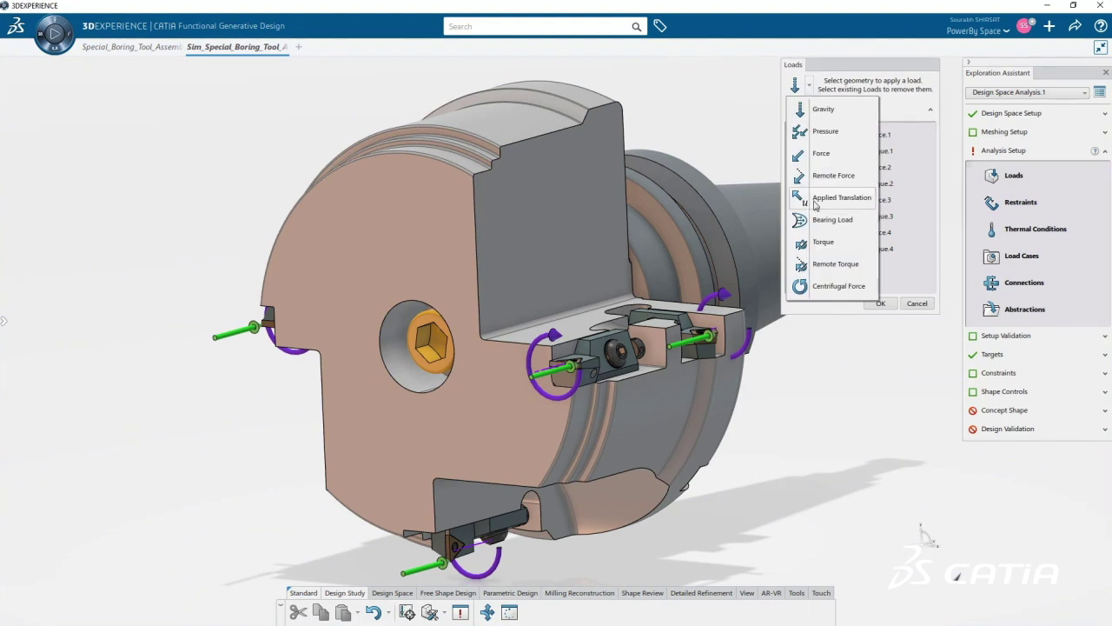
pyautogui.click(817, 290)
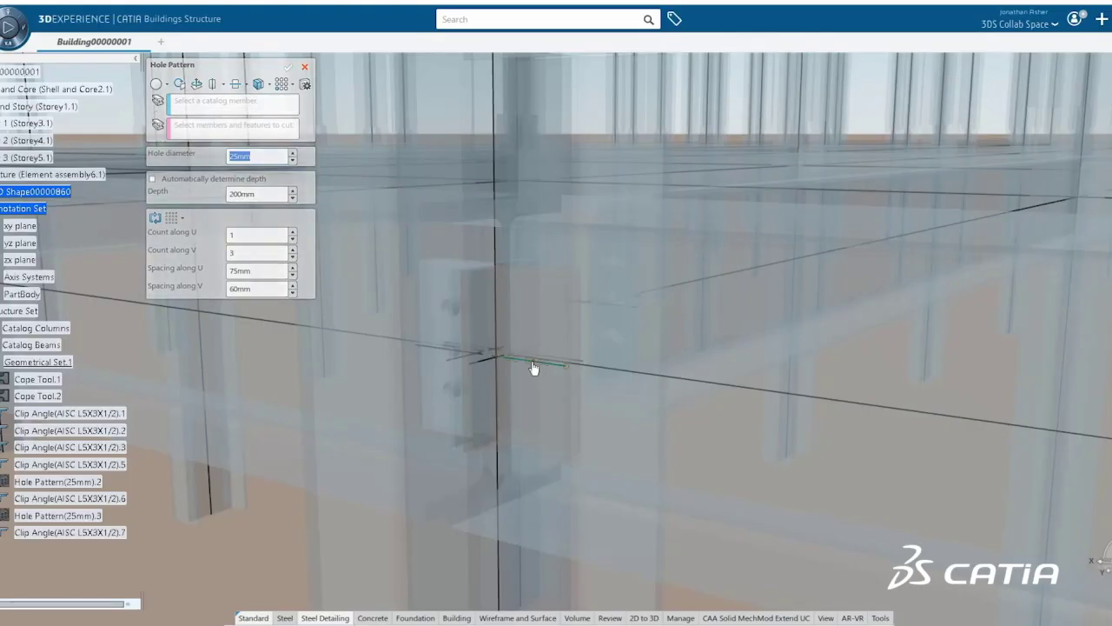
# Cut three 25mm holes through the clip angle and beam, then reopen Hole Pattern(25mm).4
pyautogui.click(534, 367)
pyautogui.click(278, 130)
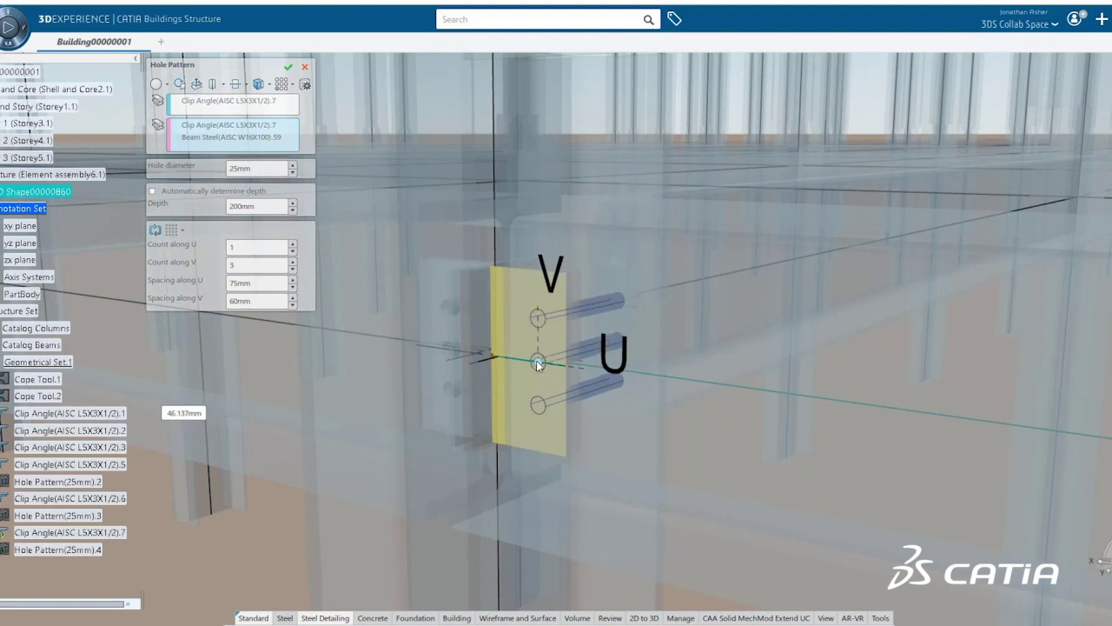
pyautogui.click(288, 67)
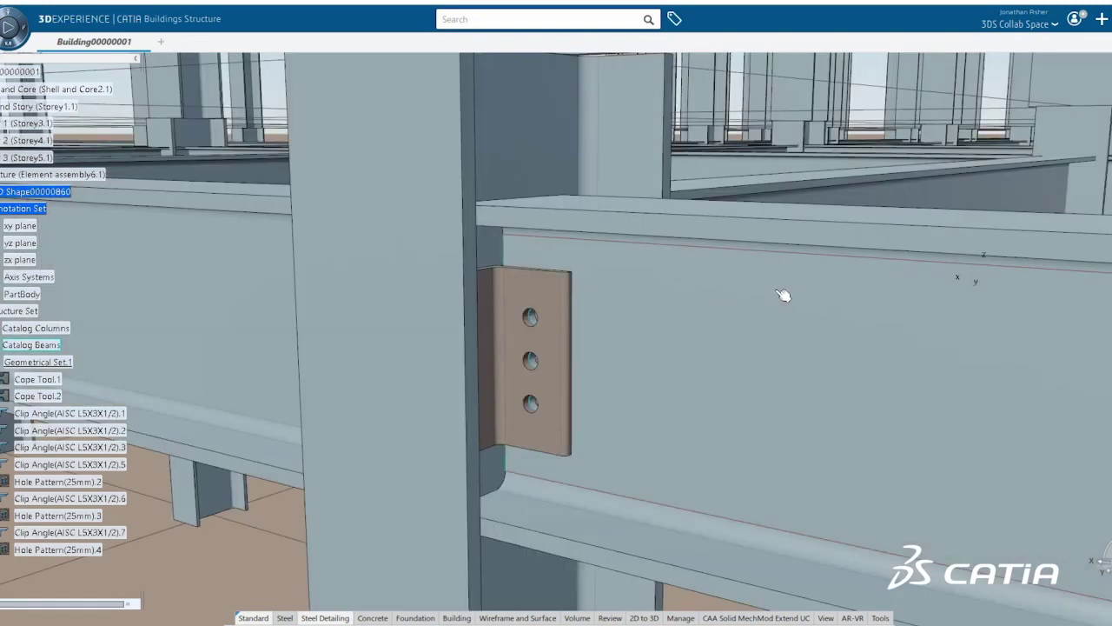
pyautogui.moveTo(782, 295); pyautogui.dragTo(536, 377, button='middle')
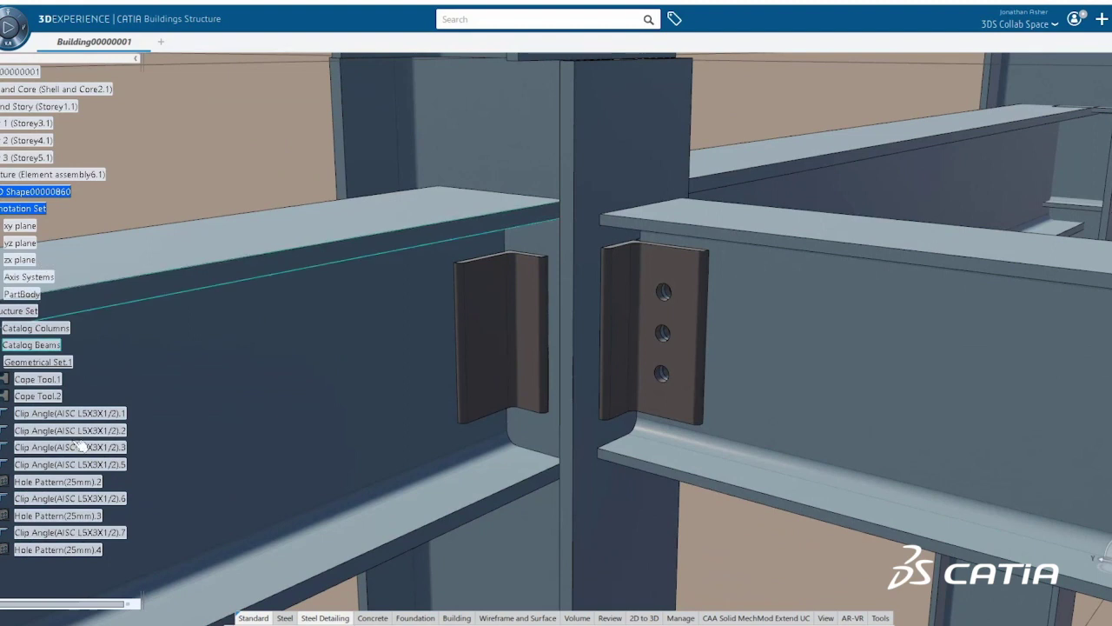
pyautogui.doubleClick(56, 554)
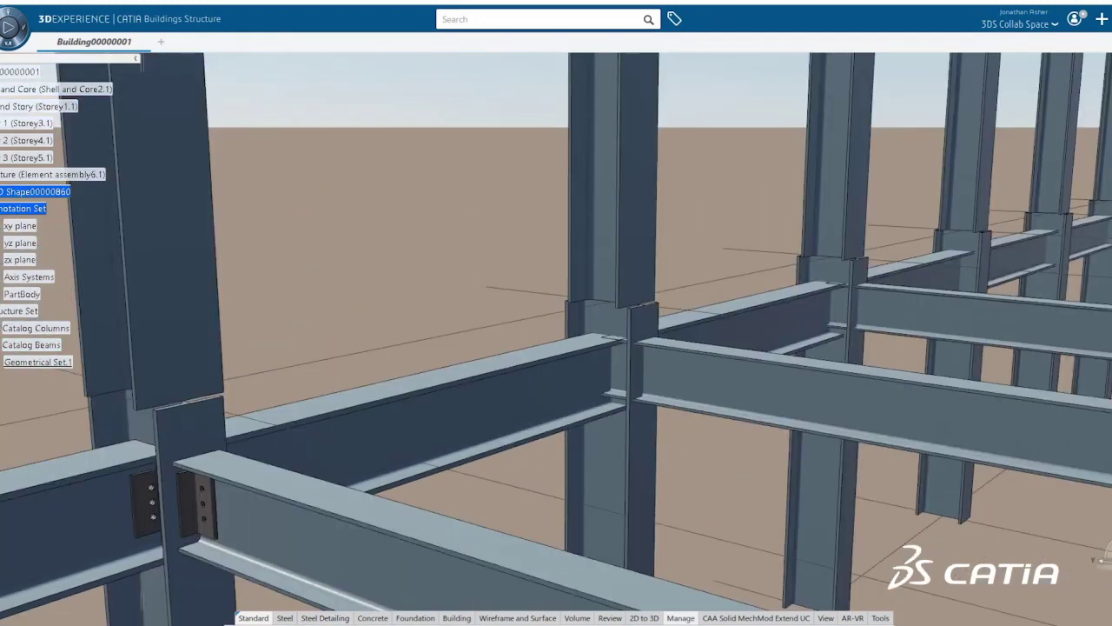
# Insert a copy of Geometrical Set.1 placed After it, using a column, two beams and W14X48 as inputs
pyautogui.click(37, 361)
pyautogui.click(827, 286)
pyautogui.click(795, 306)
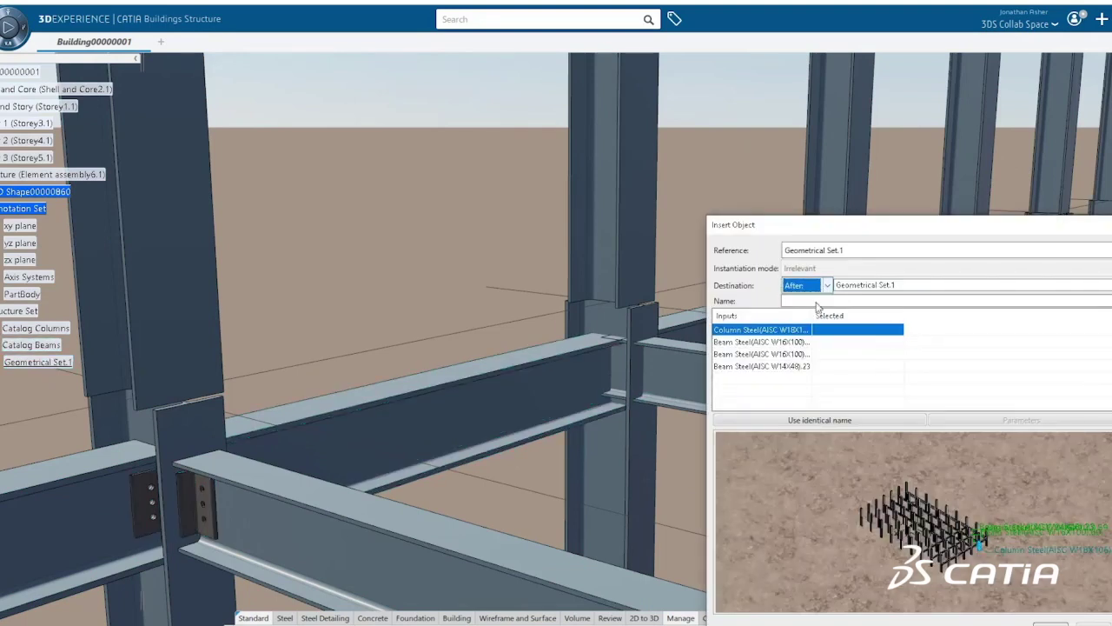
pyautogui.click(617, 474)
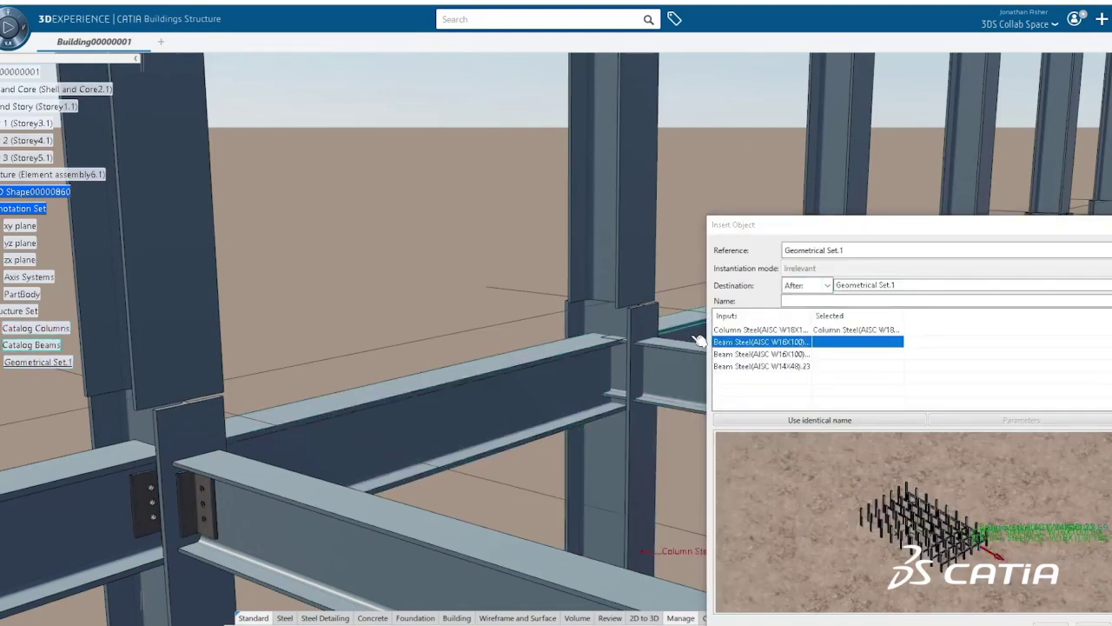
pyautogui.click(674, 356)
pyautogui.click(572, 388)
pyautogui.click(572, 388)
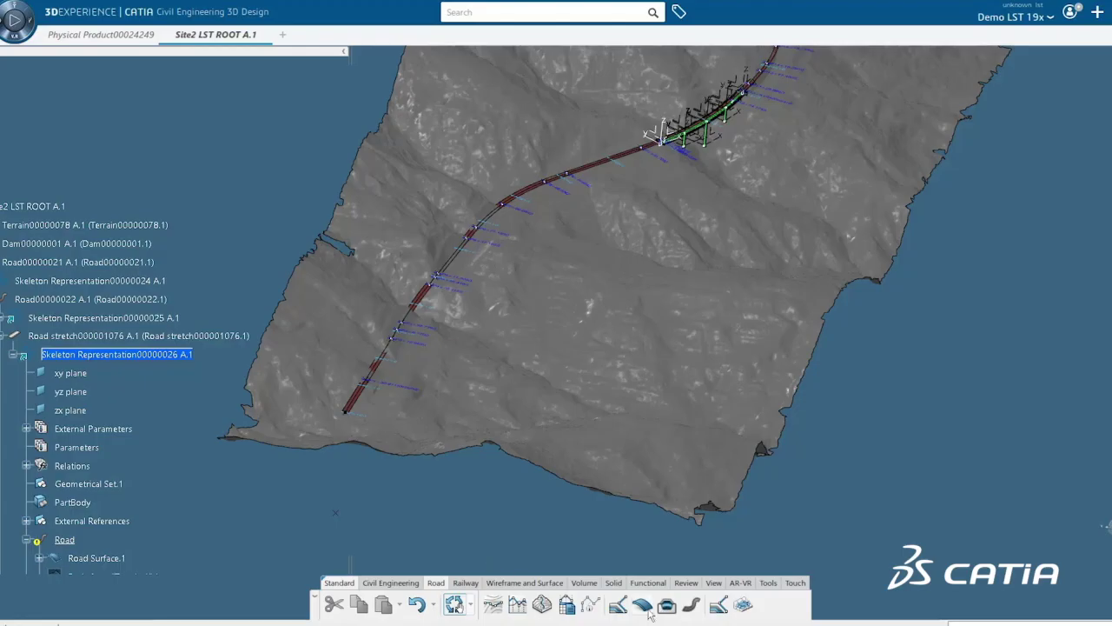
# Create a road earthwork with an alignment section at P4+70.418, generating excavation and filling volumes
pyautogui.click(691, 604)
pyautogui.scroll(5, 525, 299)
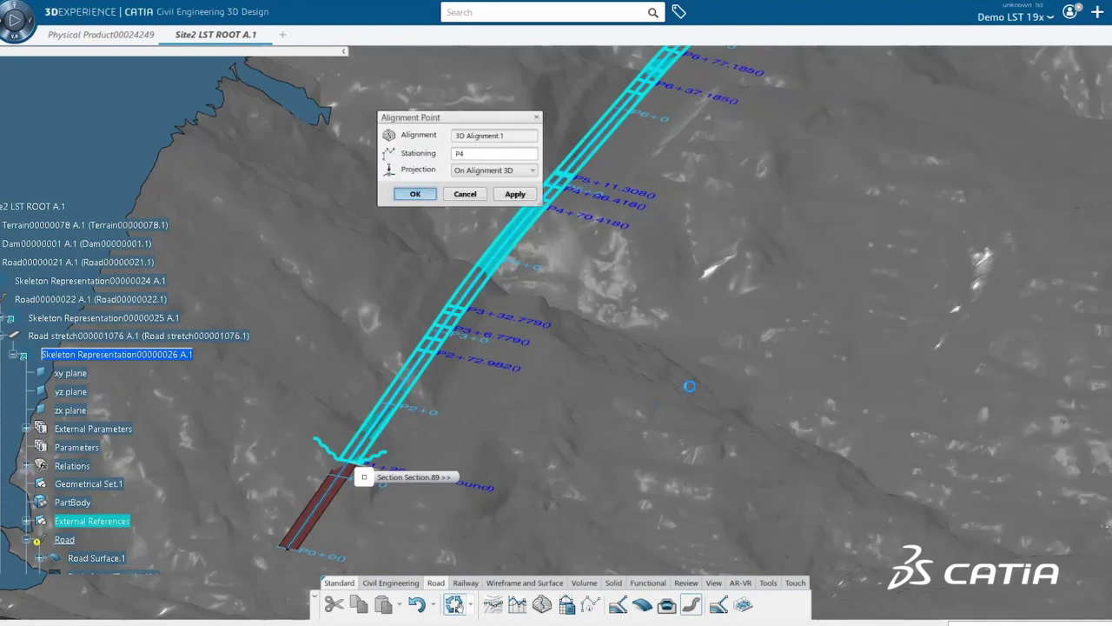
pyautogui.press('Return')
pyautogui.scroll(3, 573, 195)
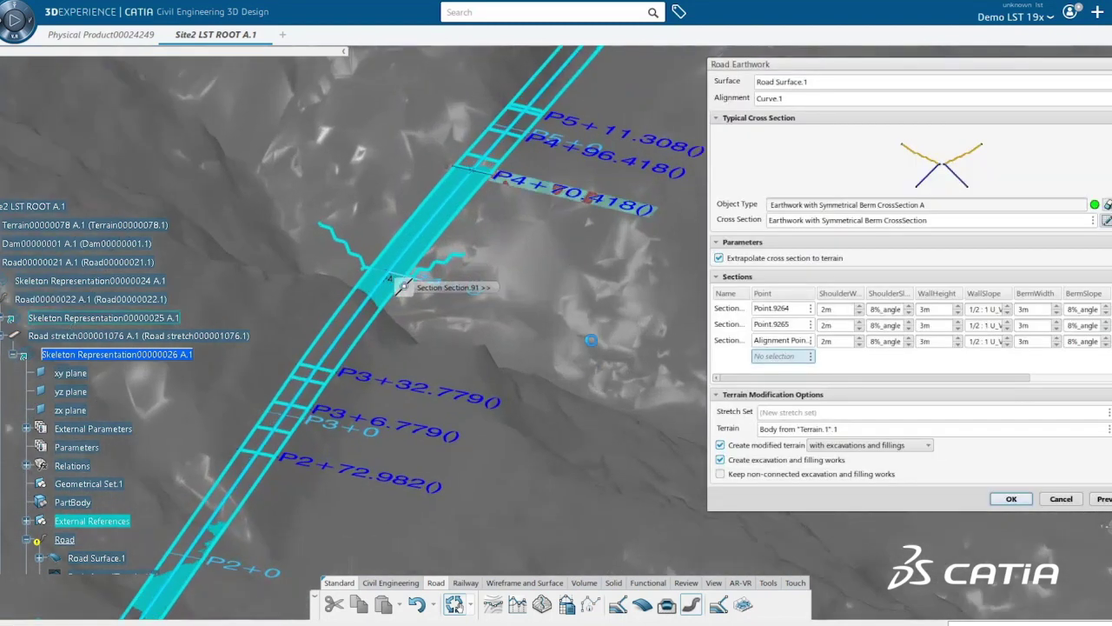
pyautogui.click(574, 195)
pyautogui.moveTo(574, 196); pyautogui.dragTo(521, 299, button='middle')
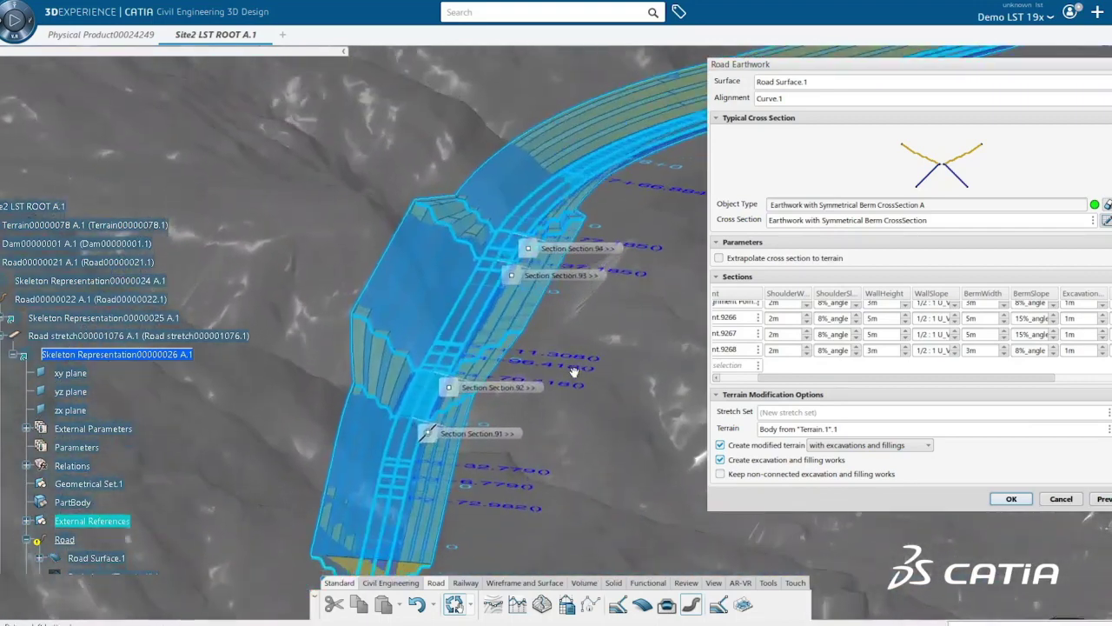
pyautogui.click(1011, 499)
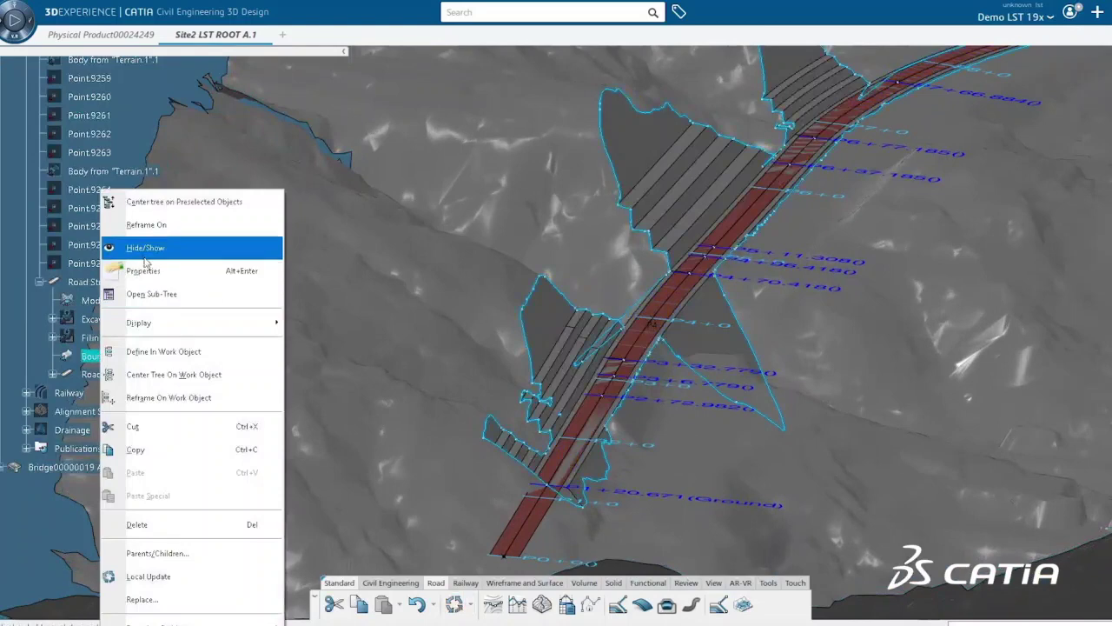
# Hide a road item and view the BIM attributes of Excavation works.3 and Filling works.3
pyautogui.click(144, 241)
pyautogui.moveTo(480, 404); pyautogui.dragTo(528, 459, button='middle')
pyautogui.click(529, 459)
pyautogui.click(109, 338)
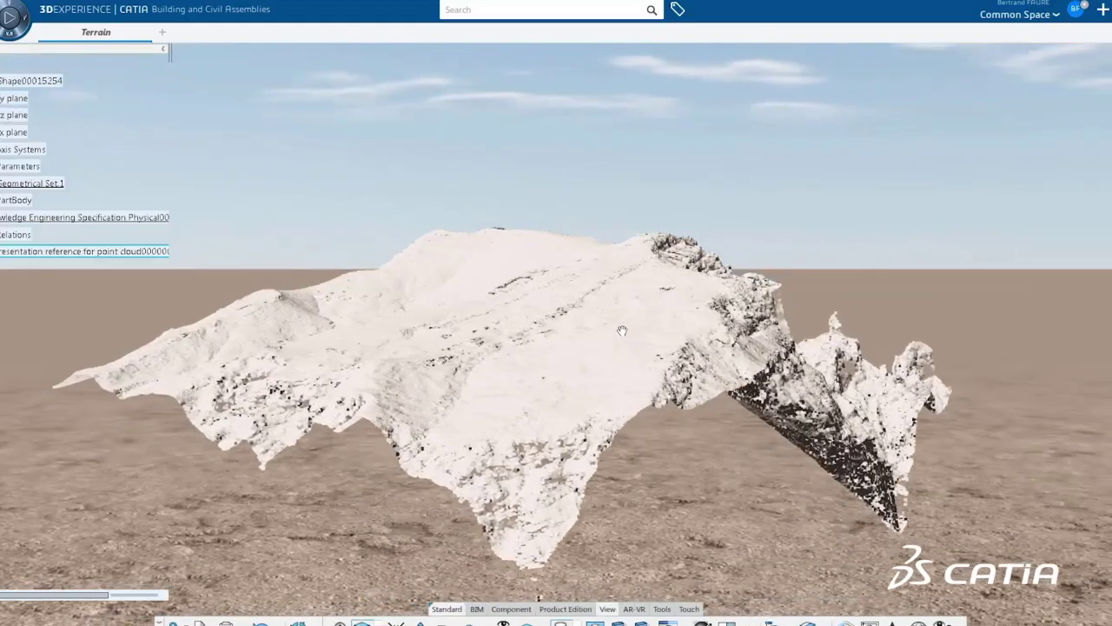
pyautogui.moveTo(622, 330); pyautogui.dragTo(677, 301, button='middle')
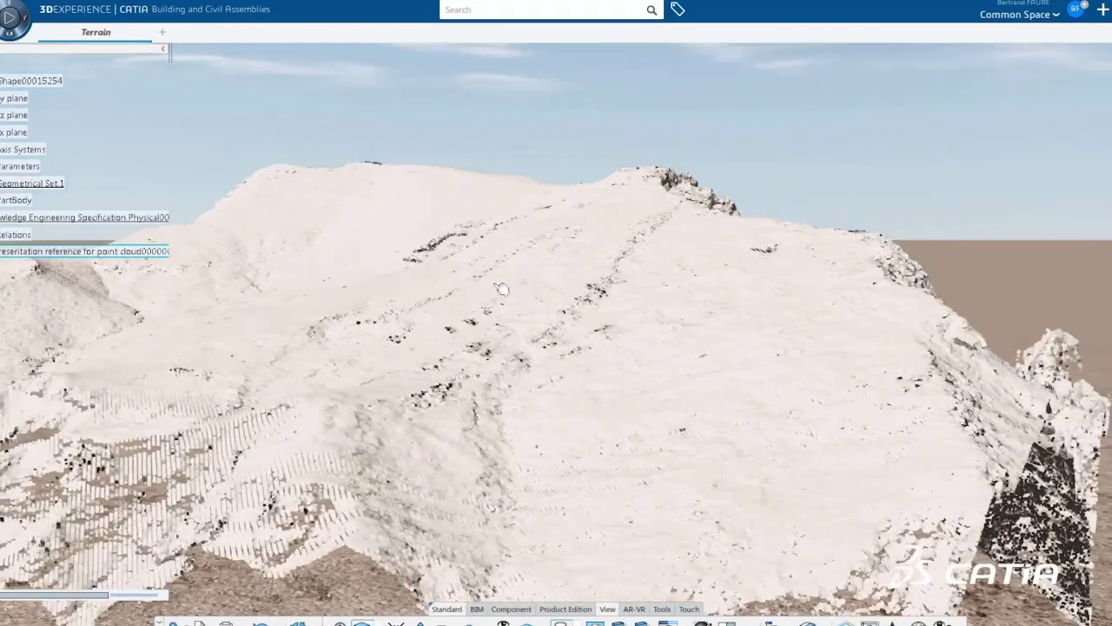
# Orbit around the point-cloud terrain hill to view it from another side
pyautogui.moveTo(540, 286); pyautogui.dragTo(727, 331, button='middle')
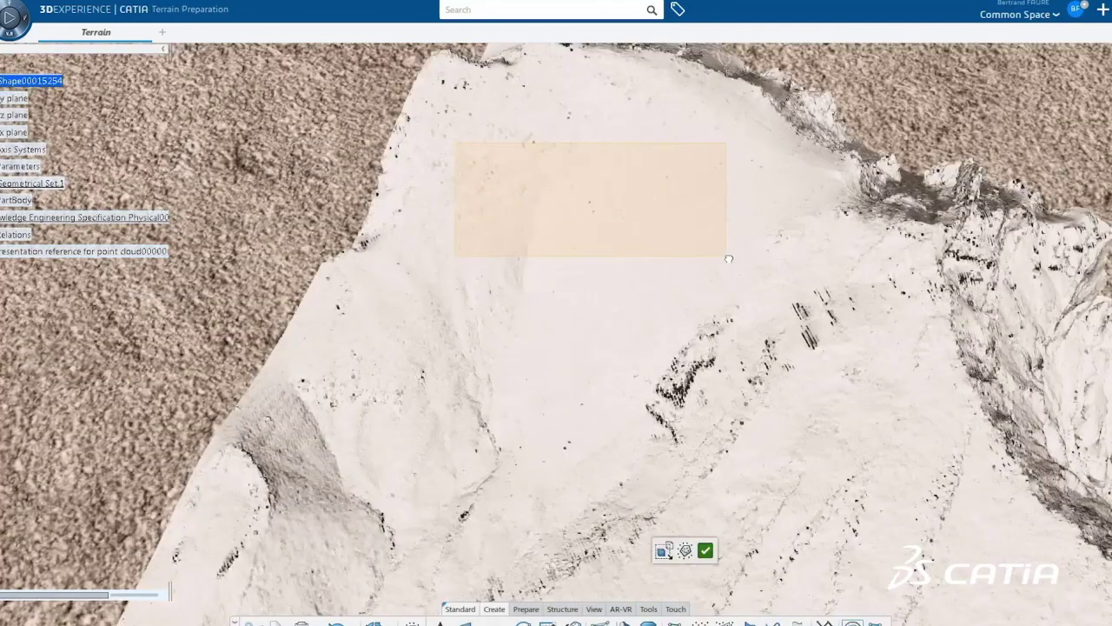
# Outline a rectangle on the terrain top and extrude Sketch.1 upward as Pad.1, about 15530mm
pyautogui.moveTo(787, 278); pyautogui.dragTo(787, 281)
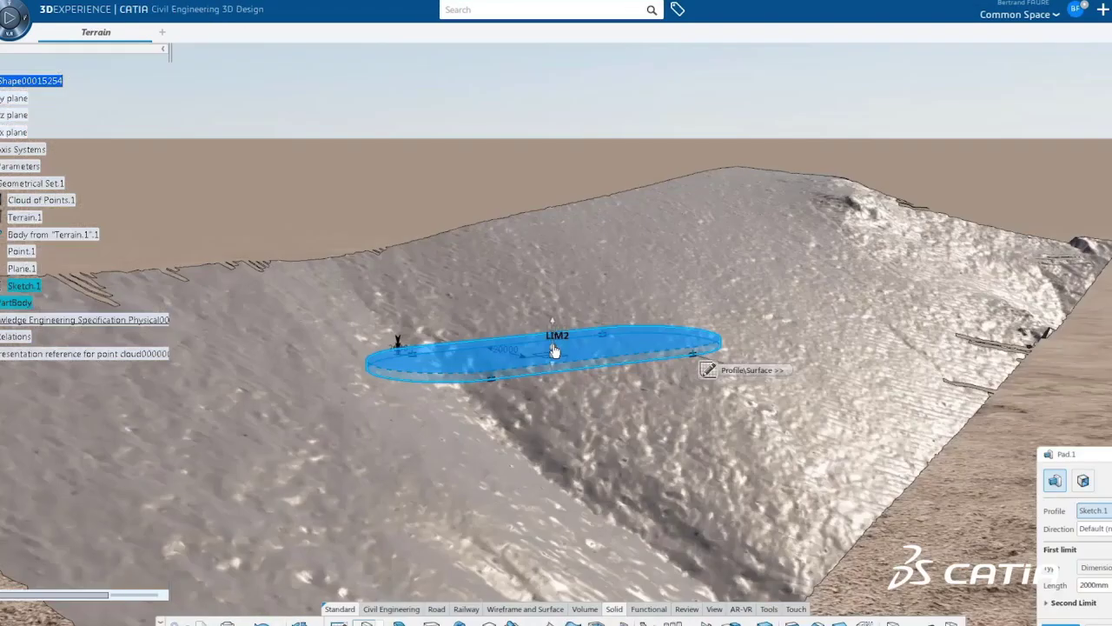
pyautogui.moveTo(553, 340); pyautogui.dragTo(557, 291)
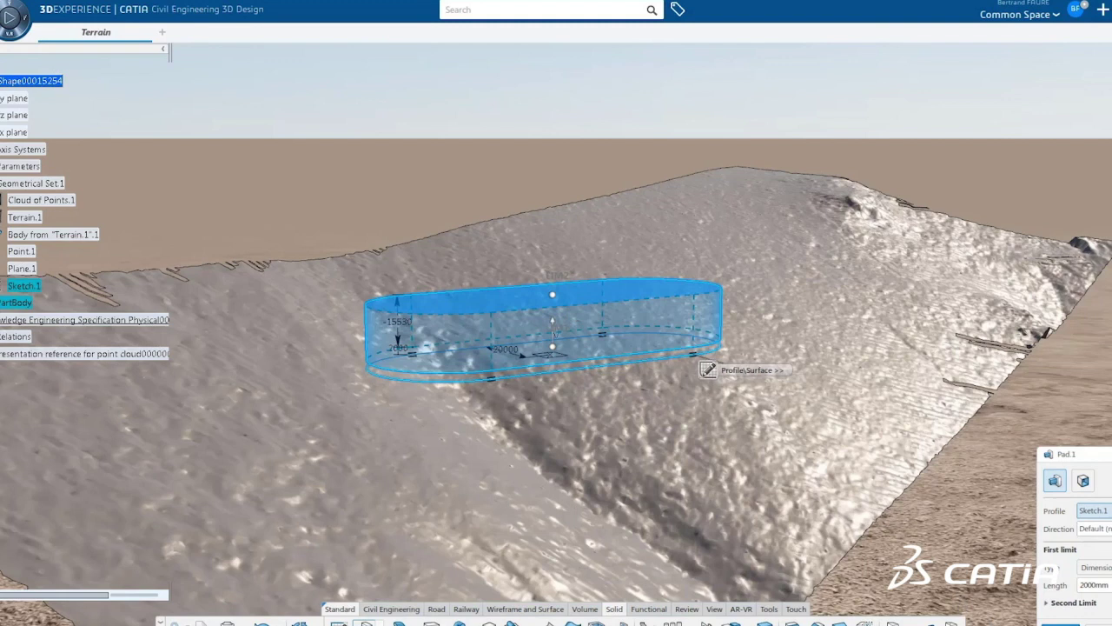